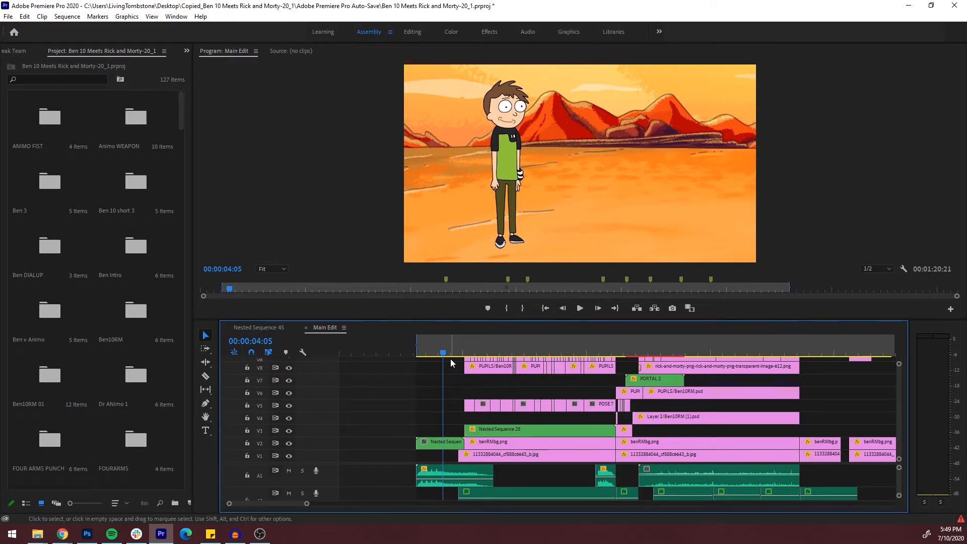
Widen the project panel and look through the project's bins
scroll(127, 331, down, 10)
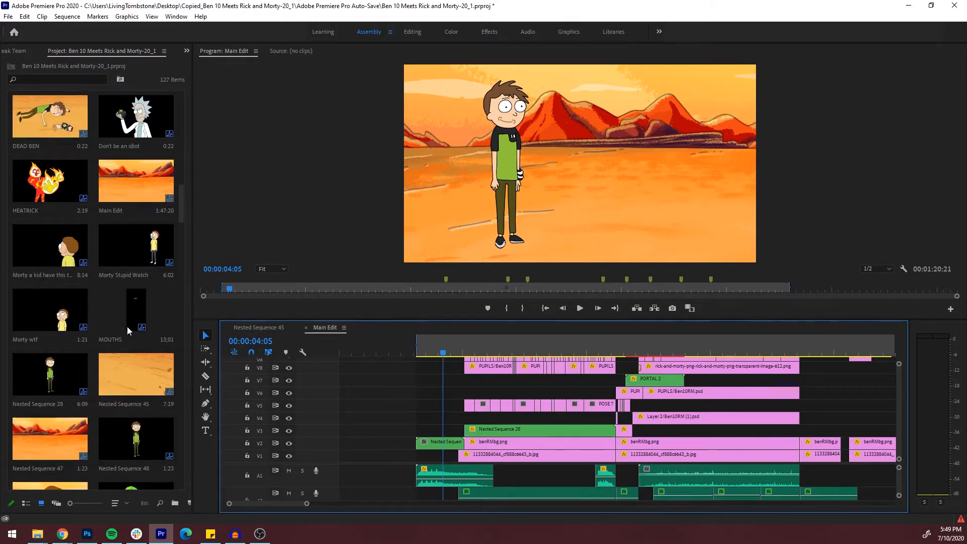
drag(205, 255, 254, 264)
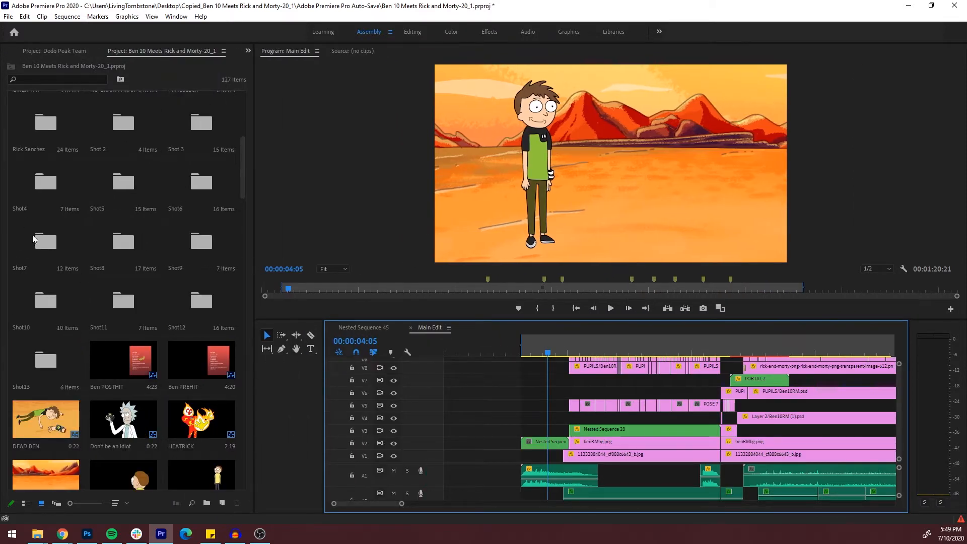
scroll(33, 235, up, 1)
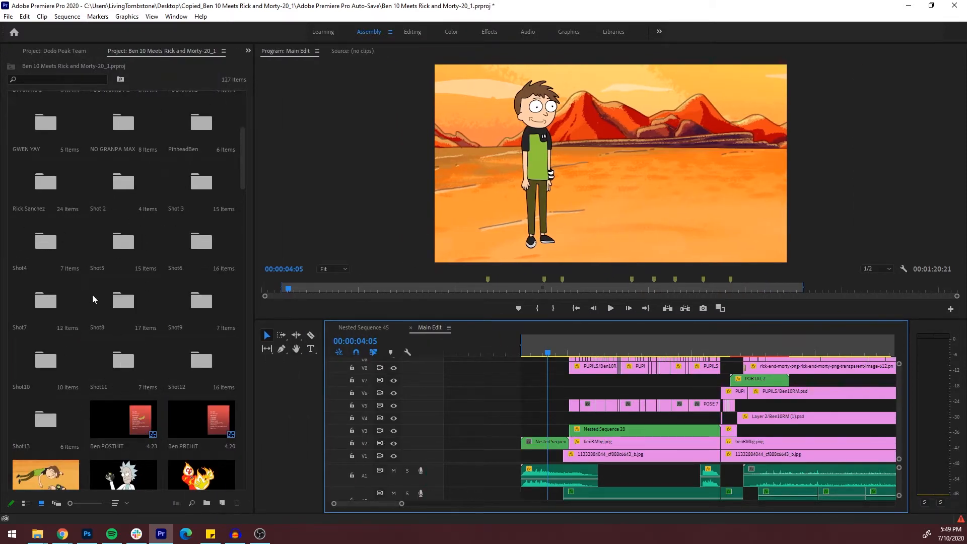
click(531, 379)
click(539, 366)
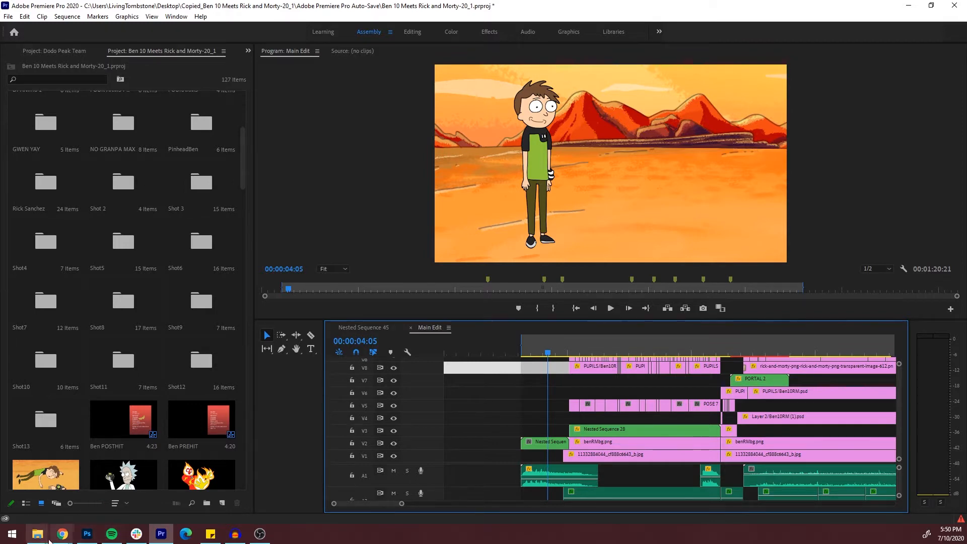
scroll(40, 186, up, 2)
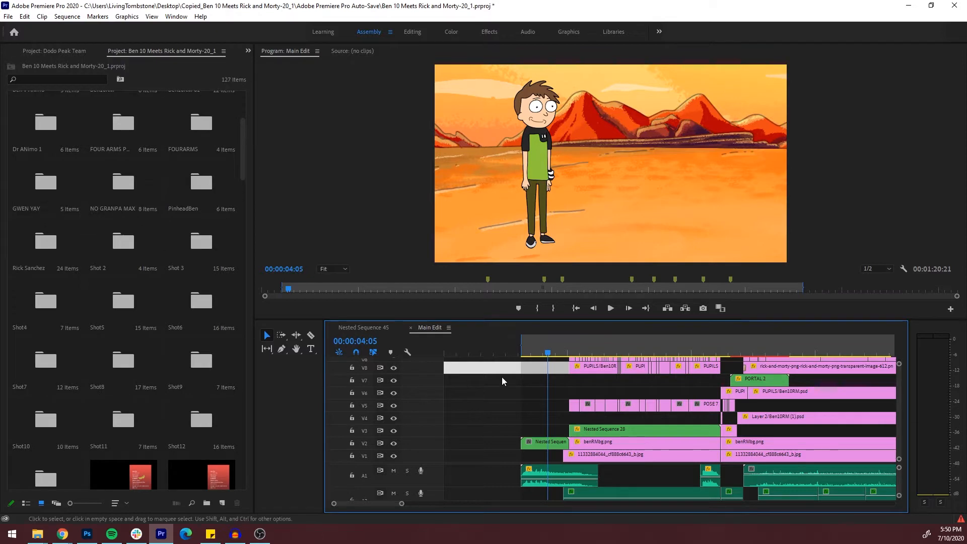
click(539, 394)
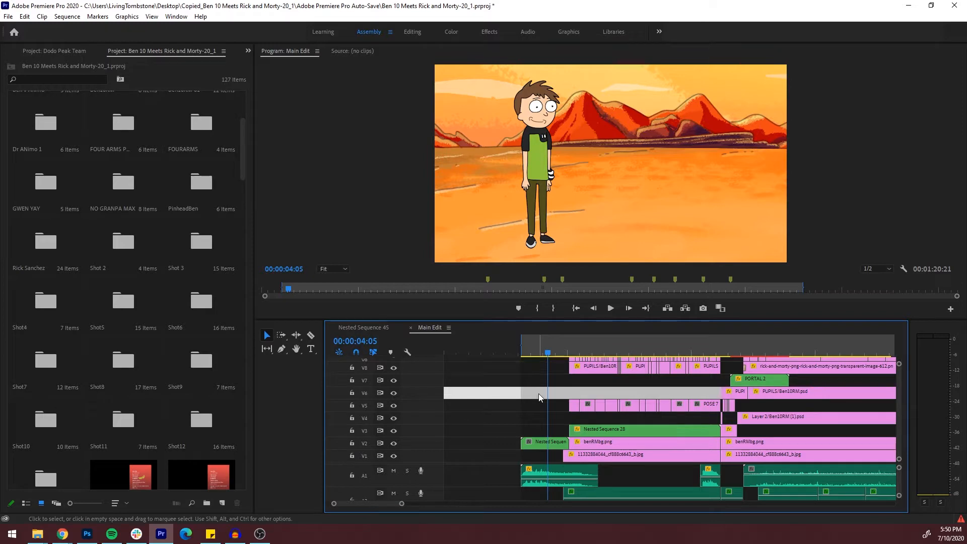
Browse the project's bins, opening the Dr ANimo 1 bin and the Shot8 bin to view their contents
double_click(60, 142)
click(126, 50)
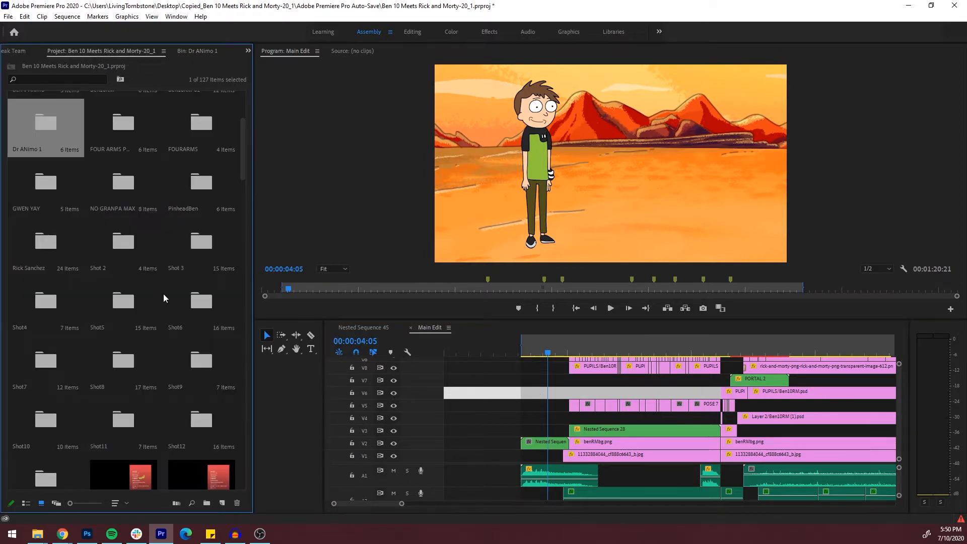
scroll(163, 294, down, 2)
scroll(111, 292, down, 1)
scroll(105, 287, up, 1)
double_click(114, 302)
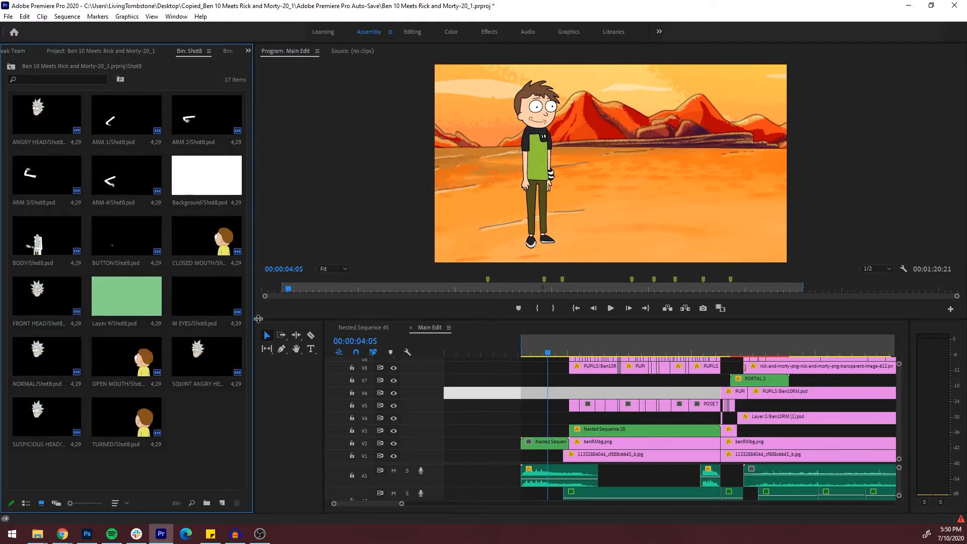
Resize the Shot8 bin to show three columns of thumbnails and widen the timeline into the freed space
drag(256, 321, 440, 316)
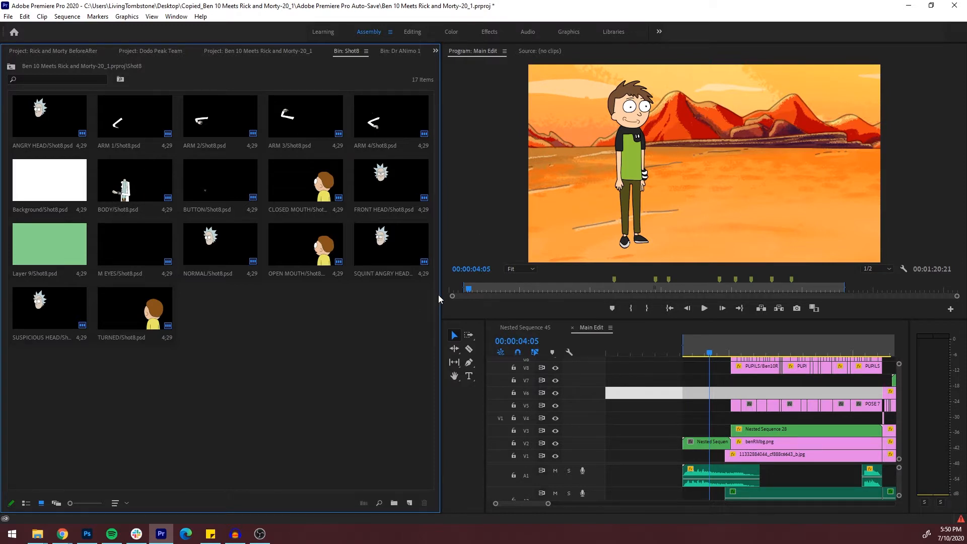
drag(439, 296, 272, 307)
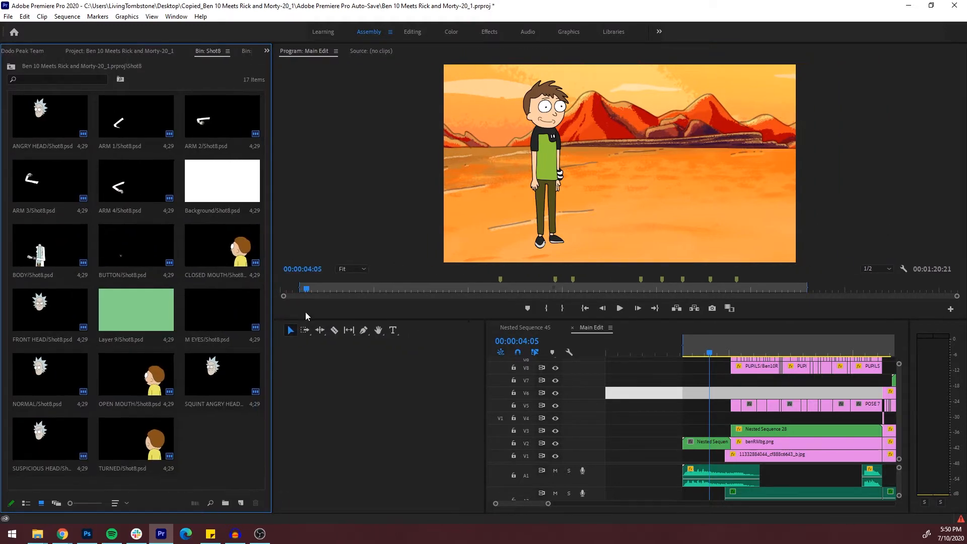
drag(483, 391, 295, 398)
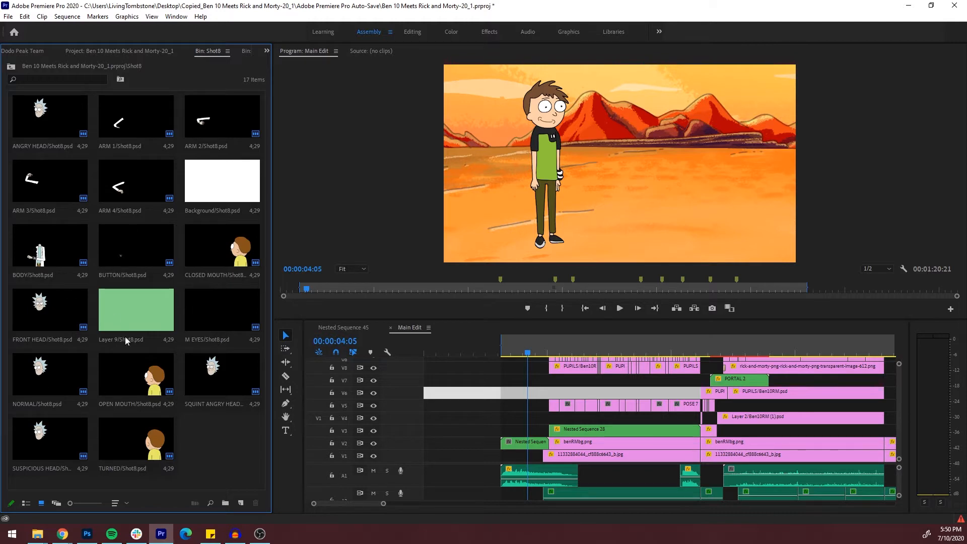
Position the playhead at 00:00:26:17 in the shot of Ben lying on the ground and enlarge the program monitor
mouse_move(383, 503)
mouse_down()
mouse_move(402, 505)
mouse_move(355, 506)
mouse_move(394, 502)
mouse_up()
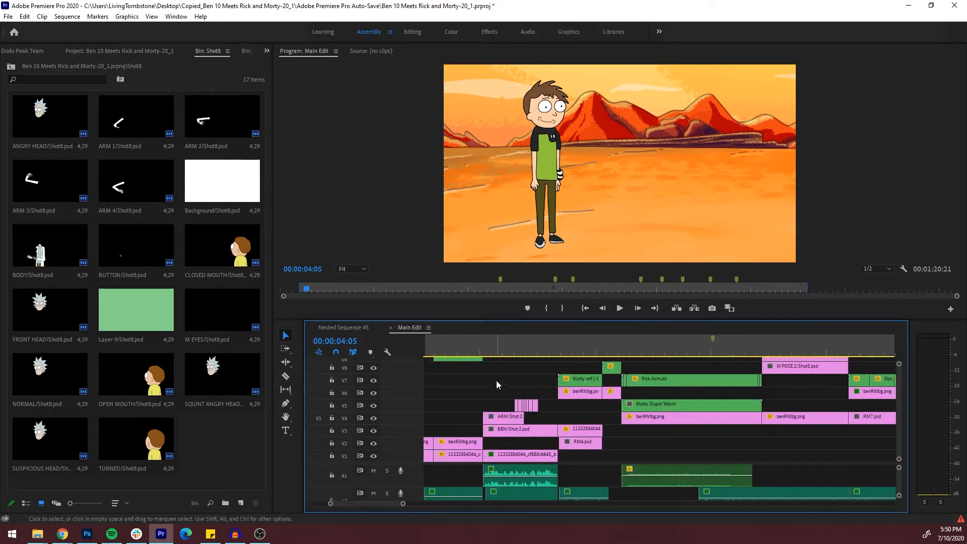
click(506, 346)
drag(508, 347, 521, 352)
drag(536, 318, 536, 373)
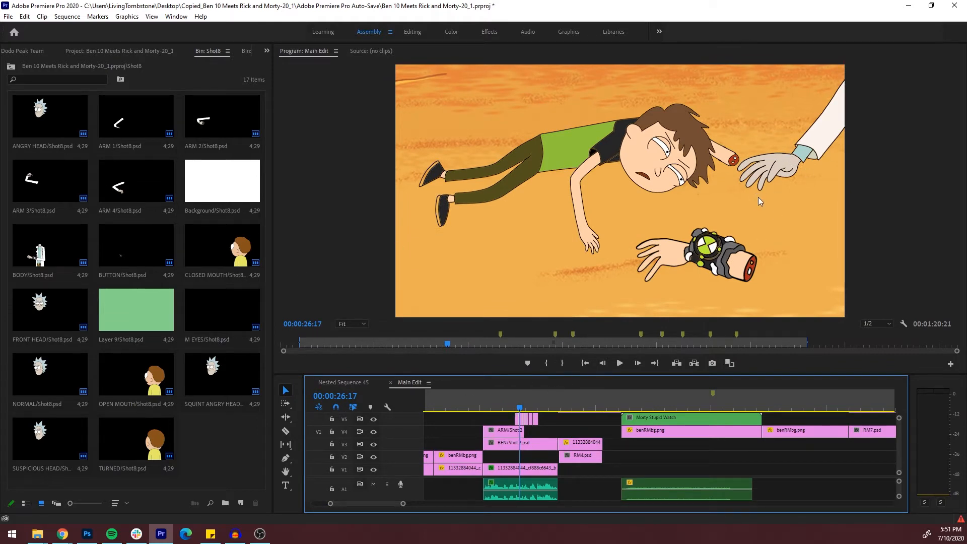
Scrub back to 00:00:26:10 and play the animation of the gloved hand reaching for the severed arm
click(518, 406)
click(521, 404)
drag(521, 407, 522, 408)
mouse_move(521, 407)
mouse_down()
mouse_move(532, 410)
mouse_move(514, 409)
mouse_up()
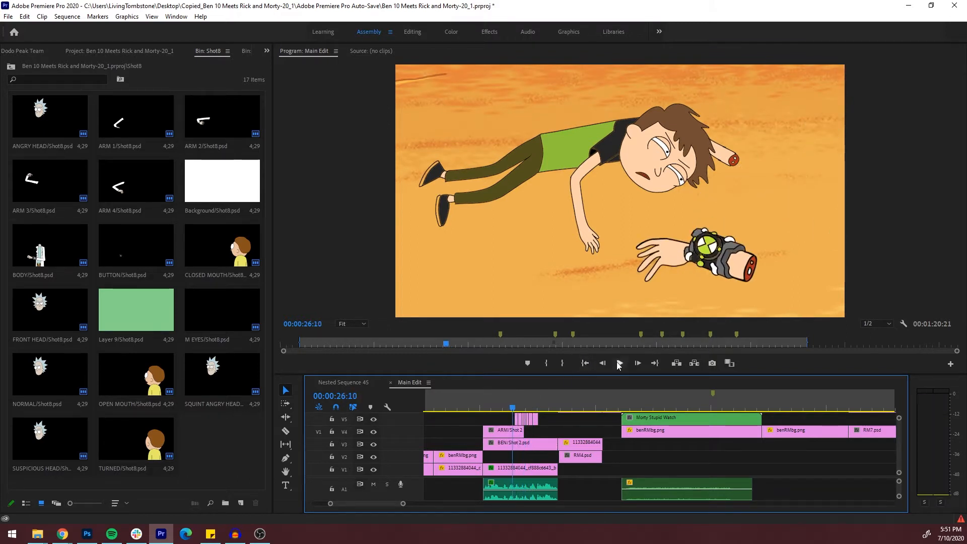
click(620, 363)
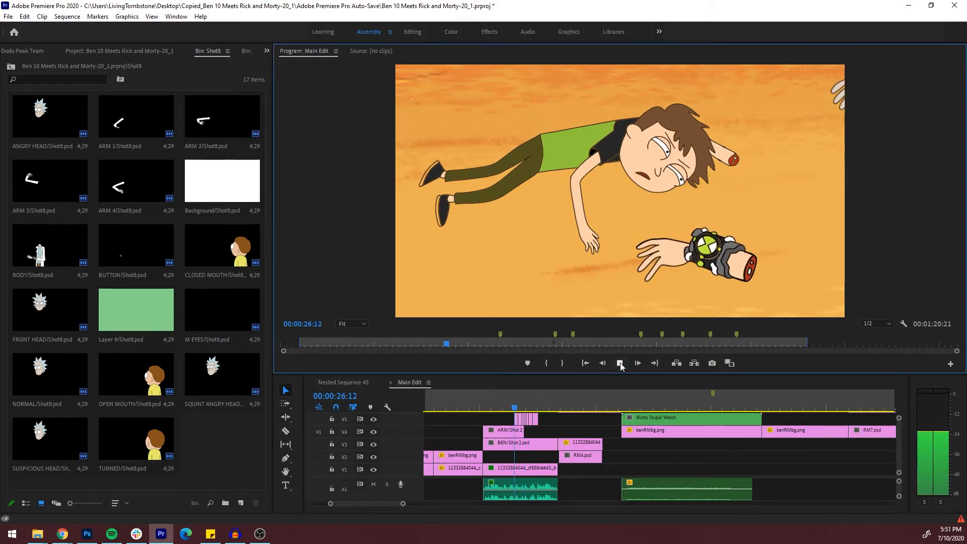
click(620, 363)
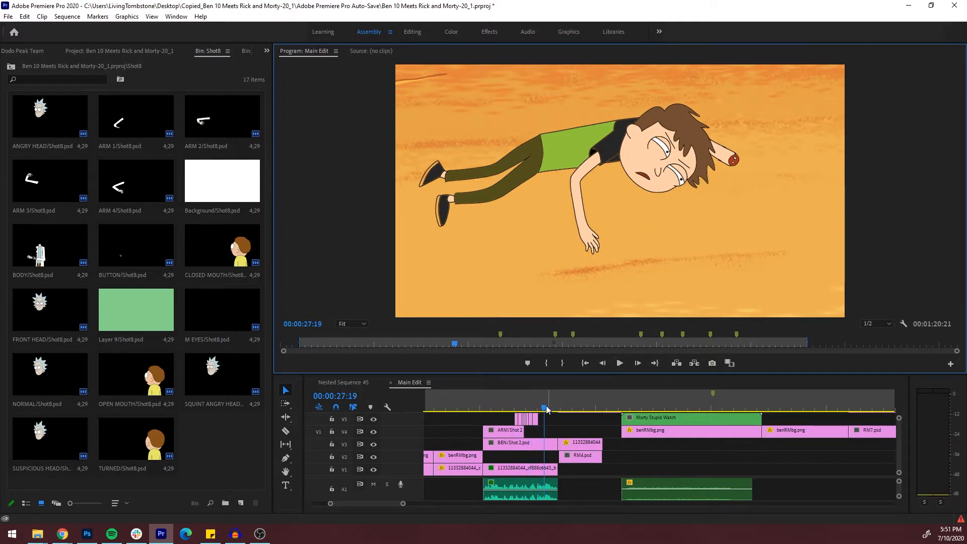
Zoom the timeline out and move the playhead to Rick holding the watch at 00:00:28:13
drag(402, 503, 418, 505)
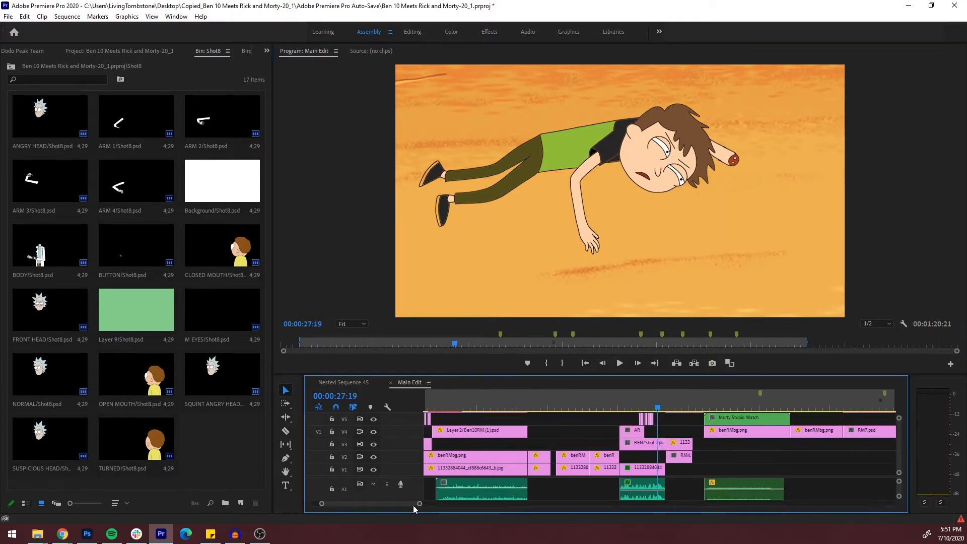
scroll(414, 503, right, 5)
click(558, 407)
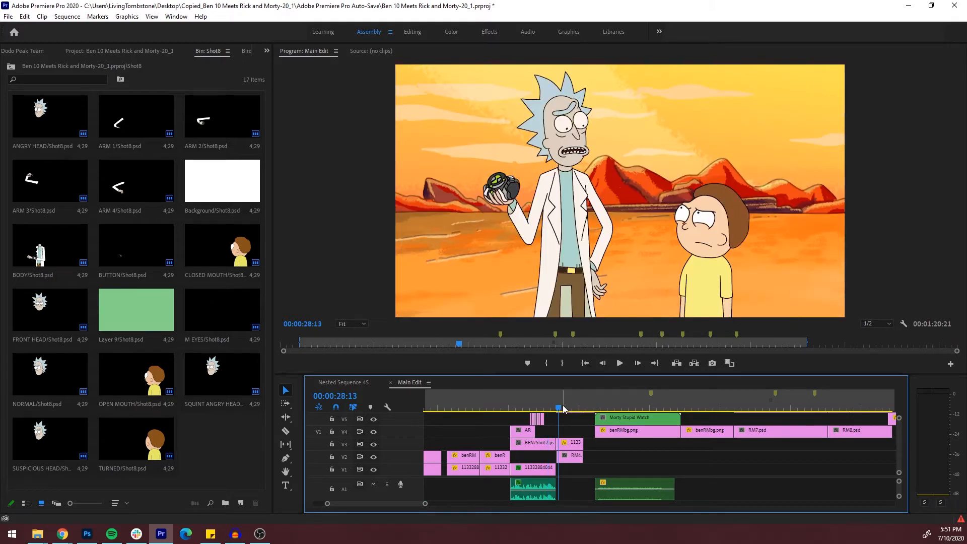
Enlarge the timeline to show more video tracks and position the playhead at 00:00:16:12 in the wide standoff shot
scroll(896, 451, up, 2)
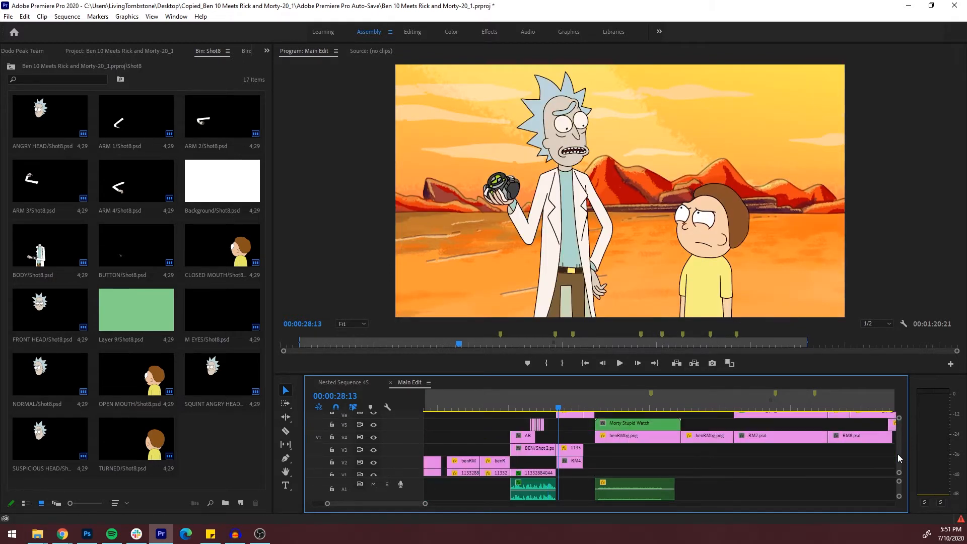
drag(779, 377, 766, 334)
drag(561, 362, 515, 376)
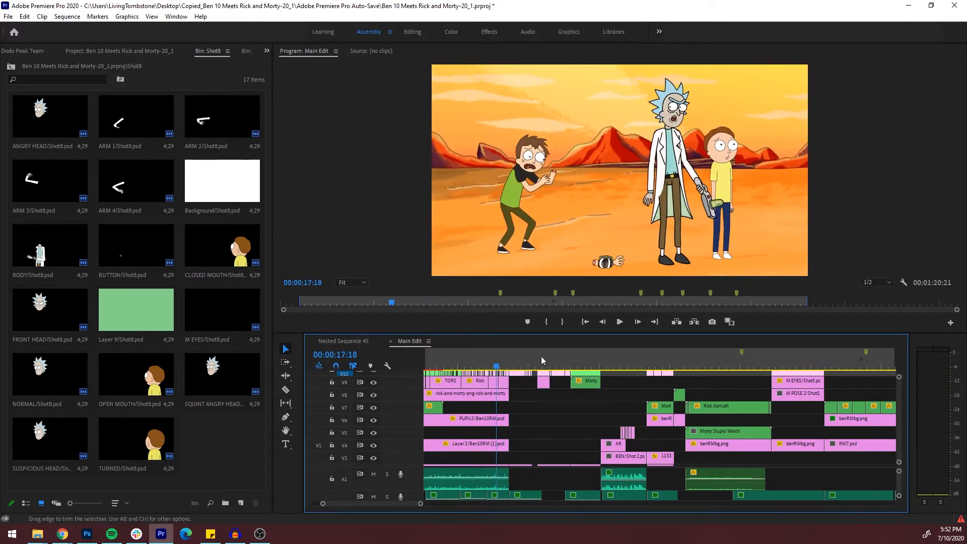
click(478, 365)
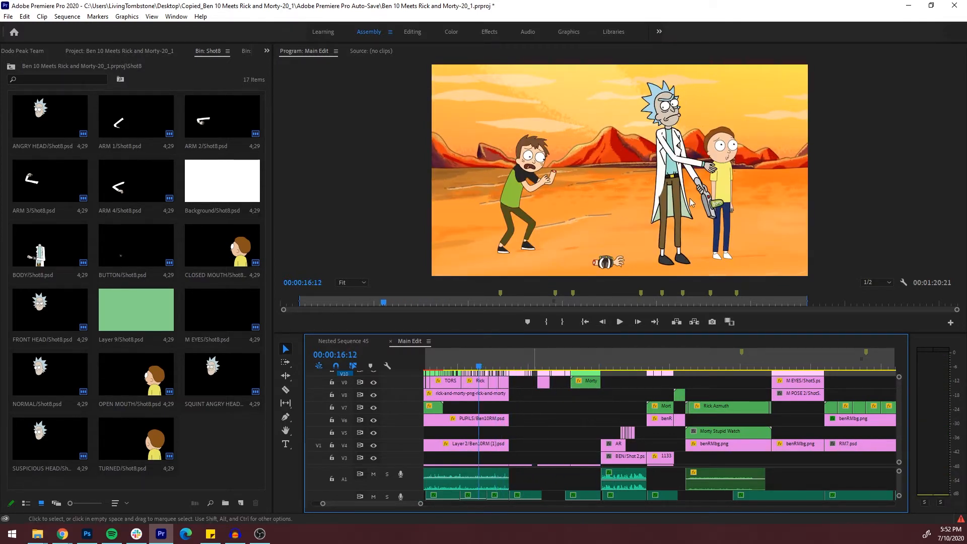
Move the playhead to the close shot of Rick and Morty at 00:00:19:12
scroll(408, 506, down, 3)
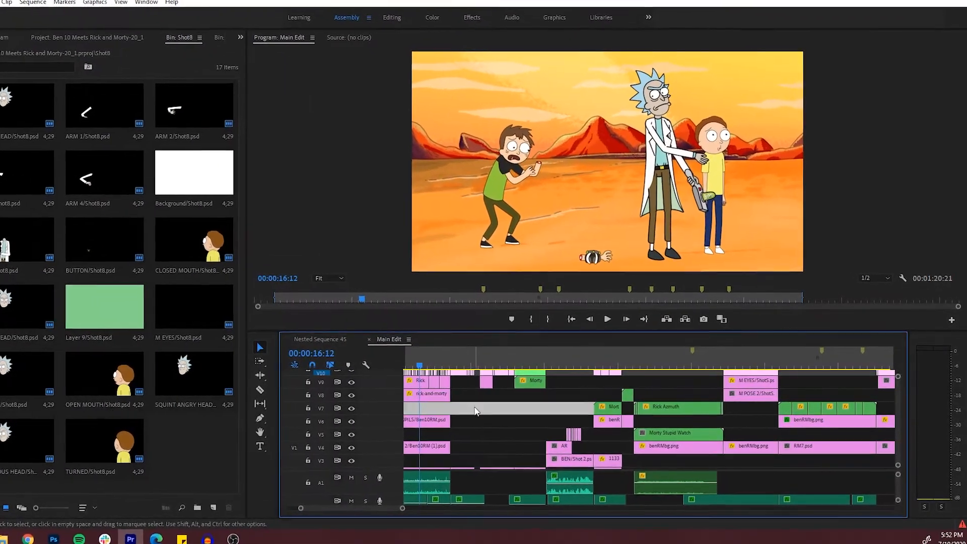
click(456, 405)
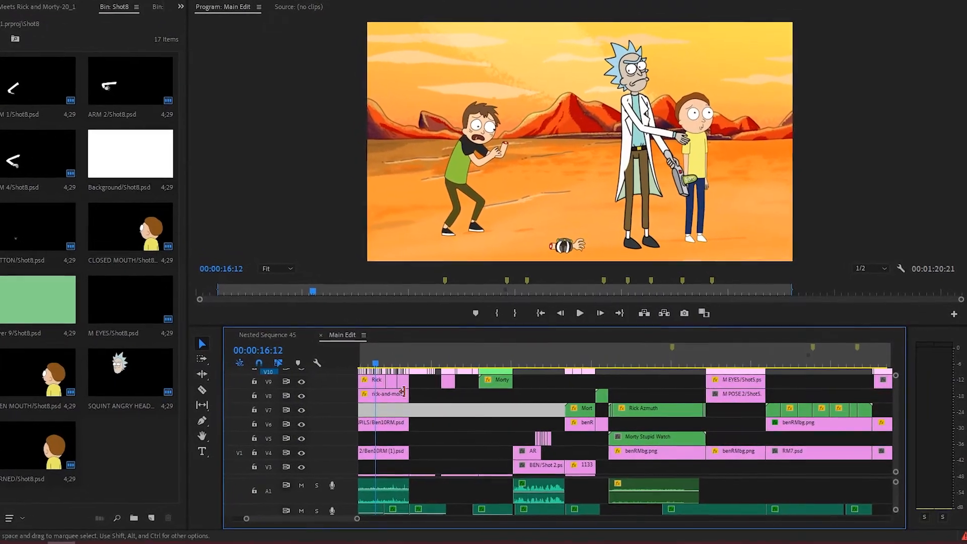
click(375, 355)
drag(356, 356, 385, 355)
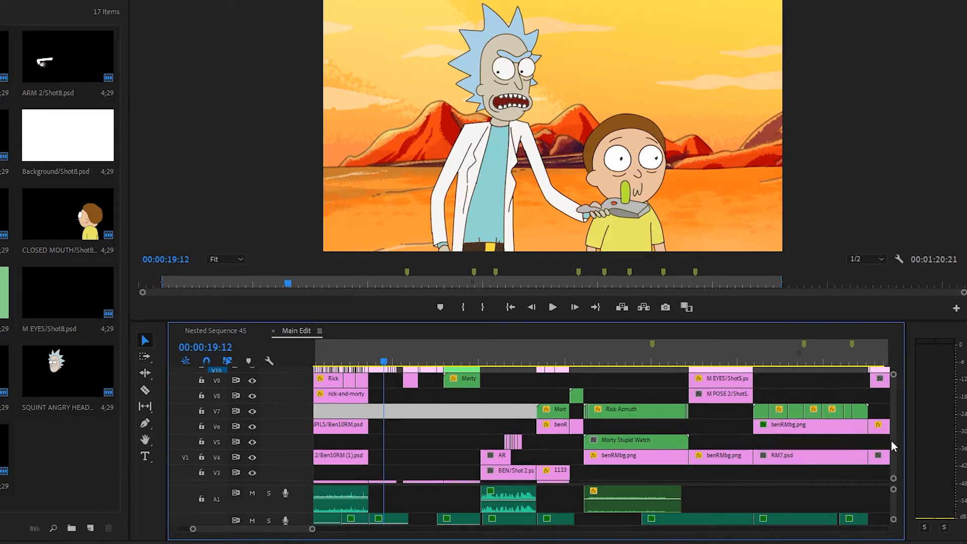
Zoom in on the Shot 3 clips and scrub between 00:00:18:22 and 00:00:20:05 to examine Morty's animation
scroll(876, 450, up, 4)
drag(312, 529, 265, 529)
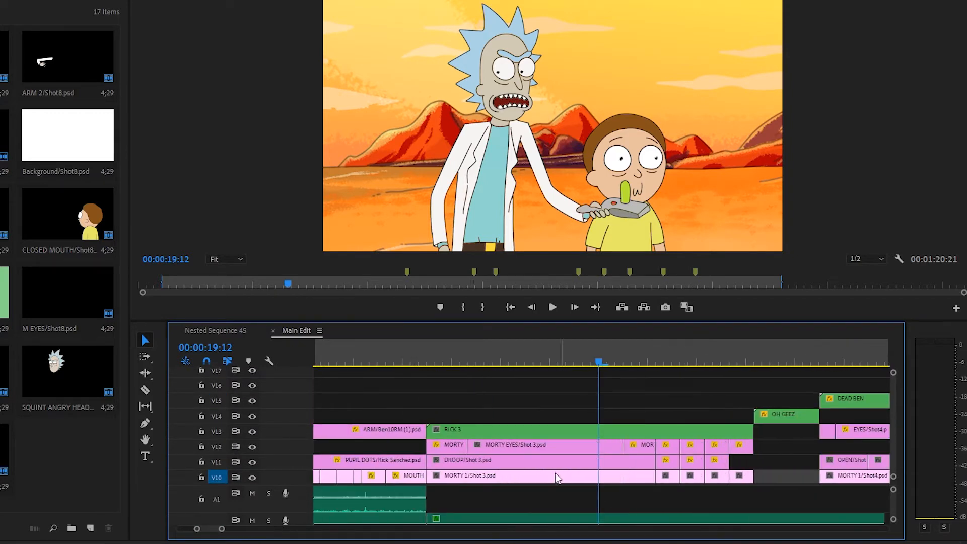
drag(459, 365, 739, 409)
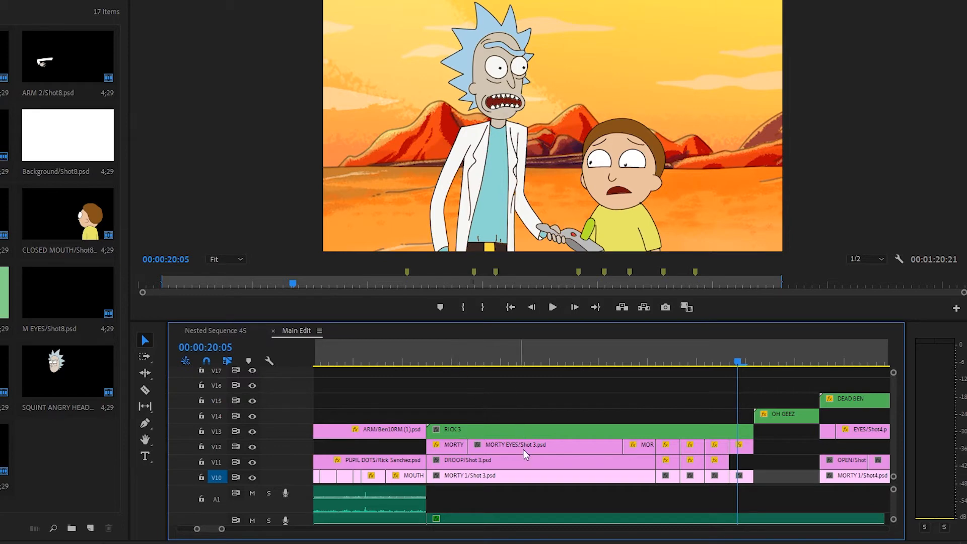
click(482, 360)
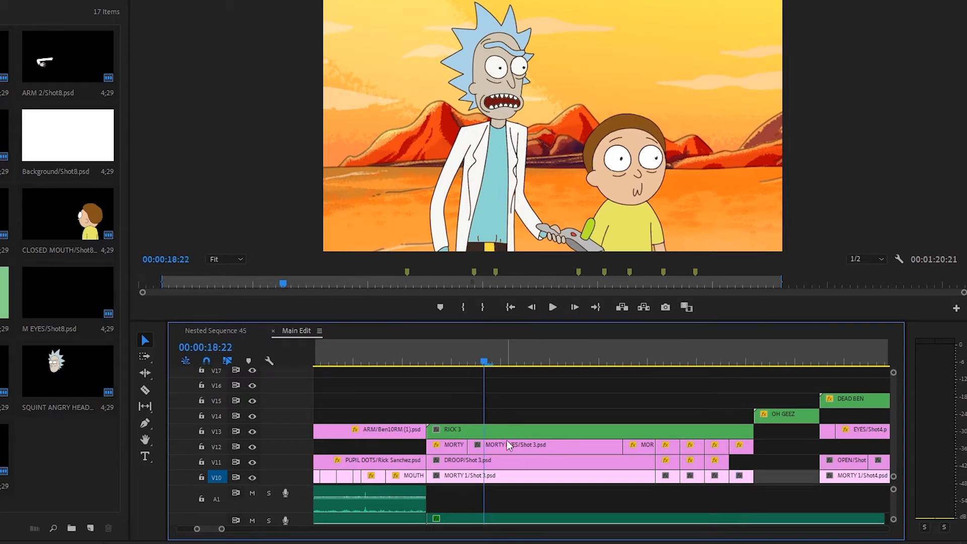
drag(481, 353, 697, 364)
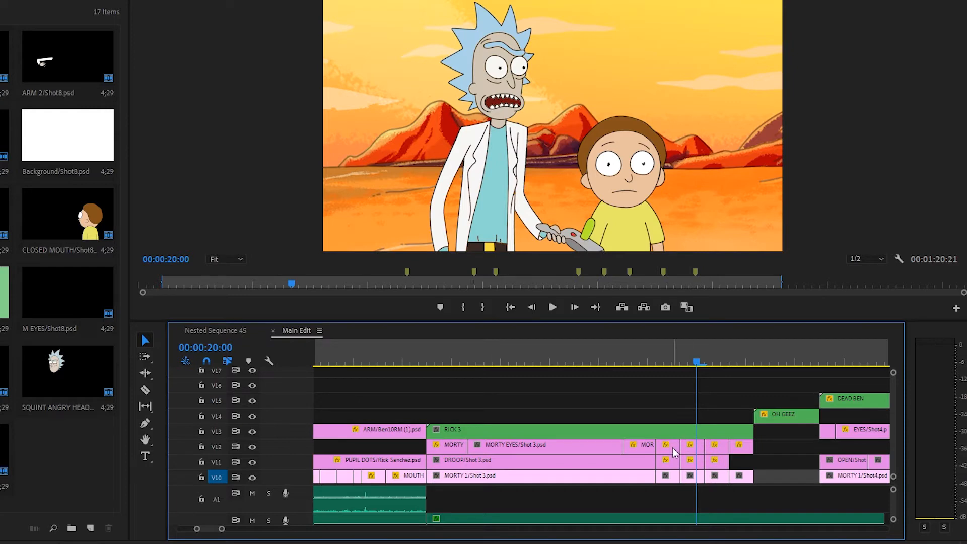
Reposition the short MORTY EYES/Shot 3.psd clip on V12 at 00:00:19:20 to 906.2, 562.2
click(696, 447)
click(665, 362)
click(669, 447)
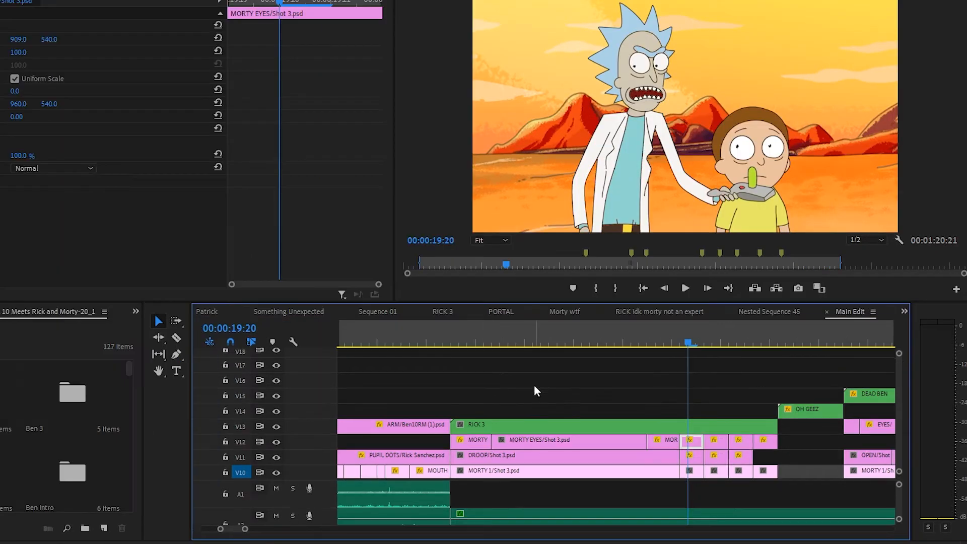
click(535, 395)
click(689, 441)
click(88, 26)
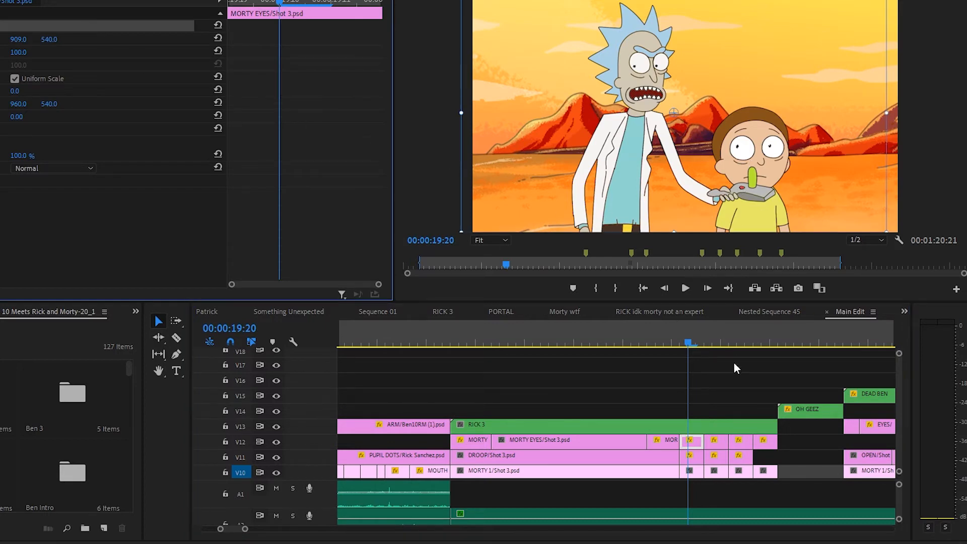
mouse_move(805, 193)
mouse_down()
mouse_move(814, 189)
mouse_move(798, 183)
mouse_move(801, 196)
mouse_up()
Reposition the next MORTY EYES/Shot 3.psd clip at 00:00:19:23 to 915.3, 527.9 and scrub across the eye movement
drag(679, 340, 690, 341)
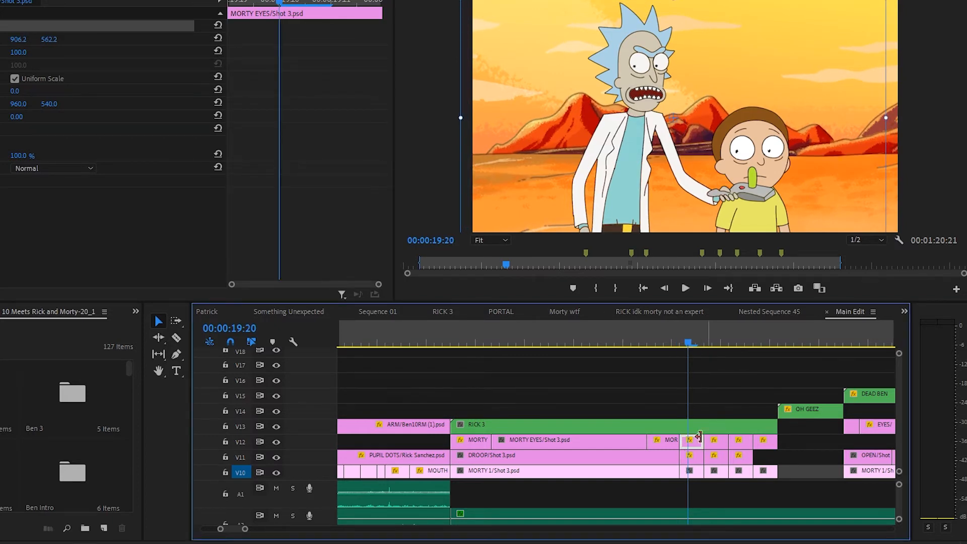
click(712, 341)
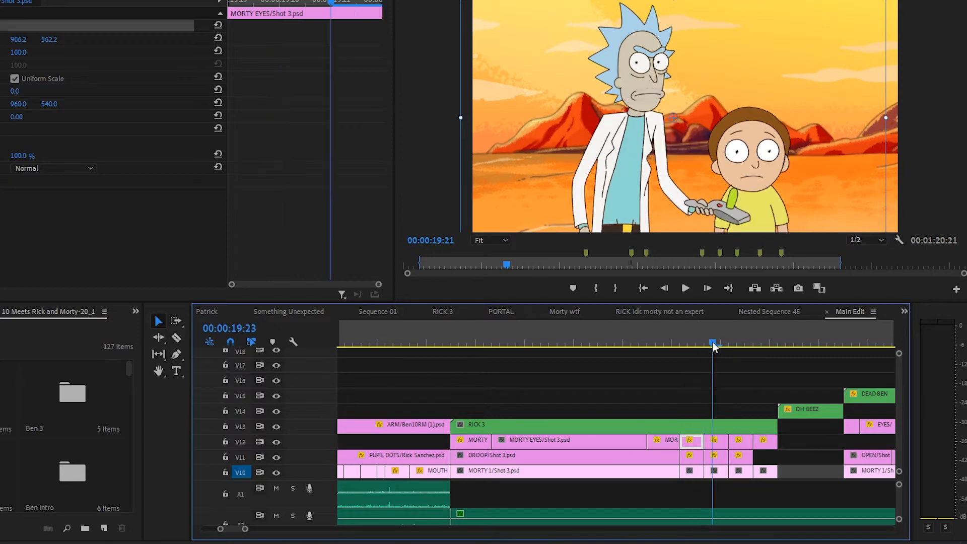
click(712, 440)
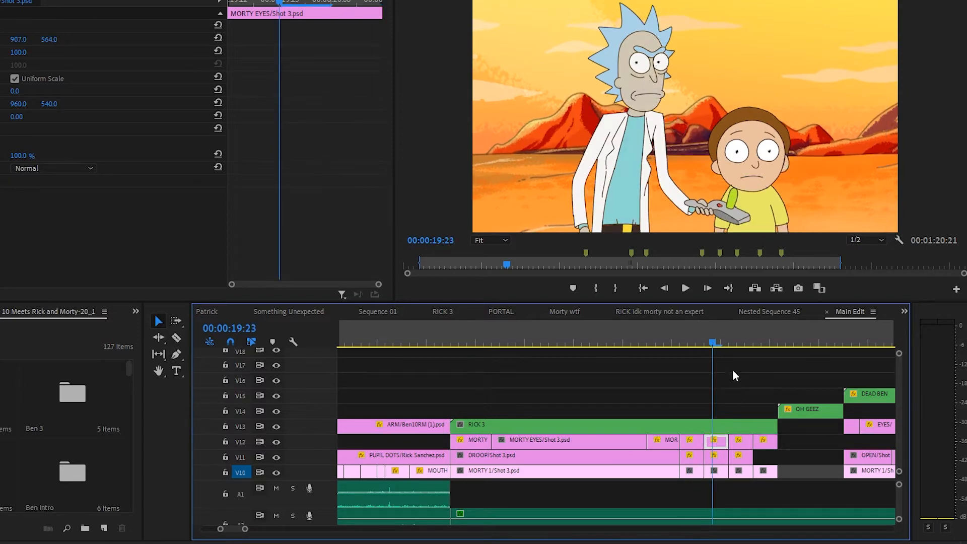
click(128, 28)
drag(832, 208, 835, 201)
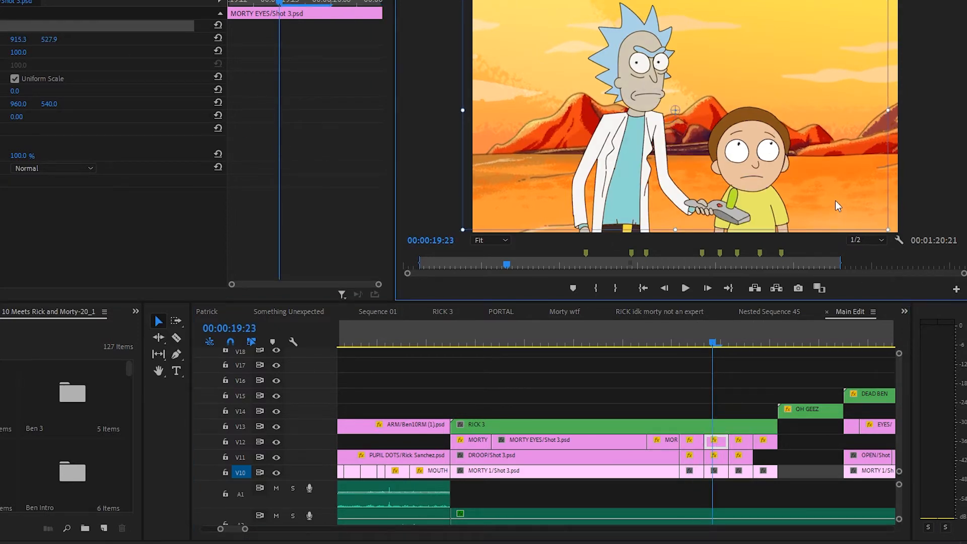
click(697, 341)
mouse_move(698, 339)
mouse_down()
mouse_move(714, 341)
mouse_move(696, 339)
mouse_move(704, 345)
mouse_up()
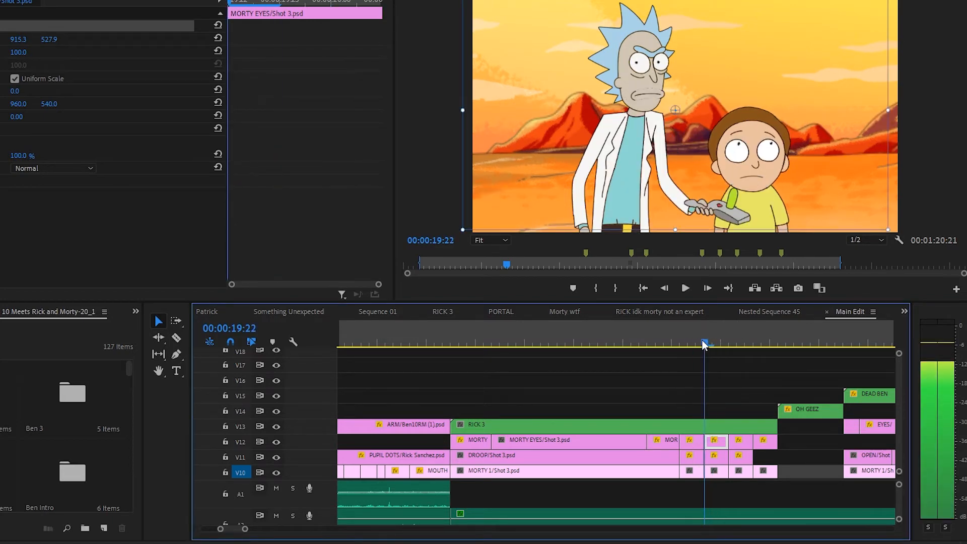
Open the nested RICK 3 sequence from V13 and scrub to 00:00:01:14 to examine Rick's layered Shot 3 animation
click(713, 393)
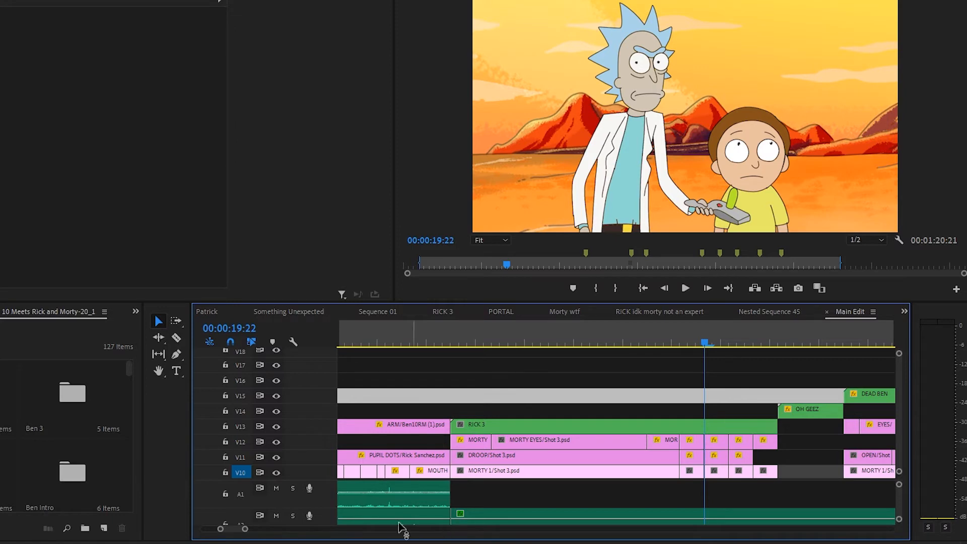
drag(246, 529, 272, 533)
scroll(897, 413, down, 5)
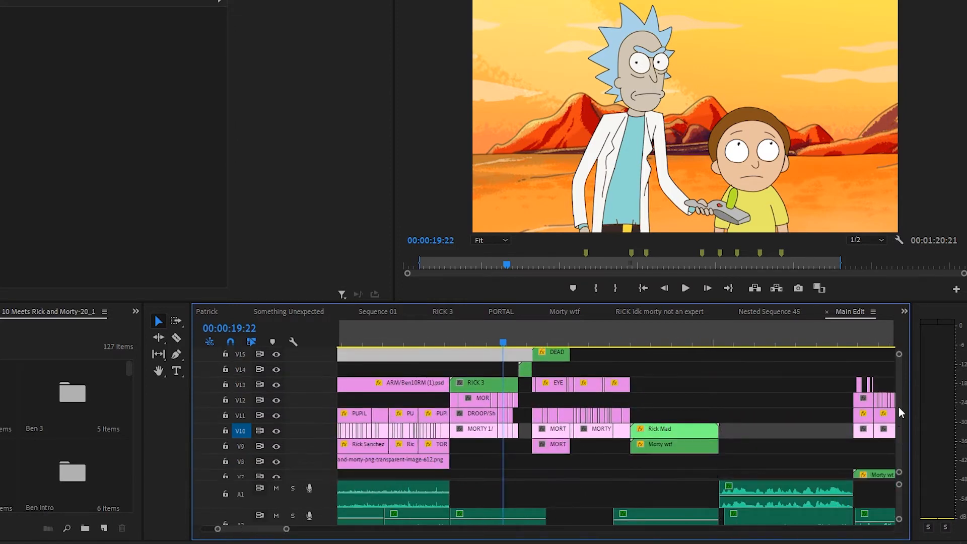
click(487, 418)
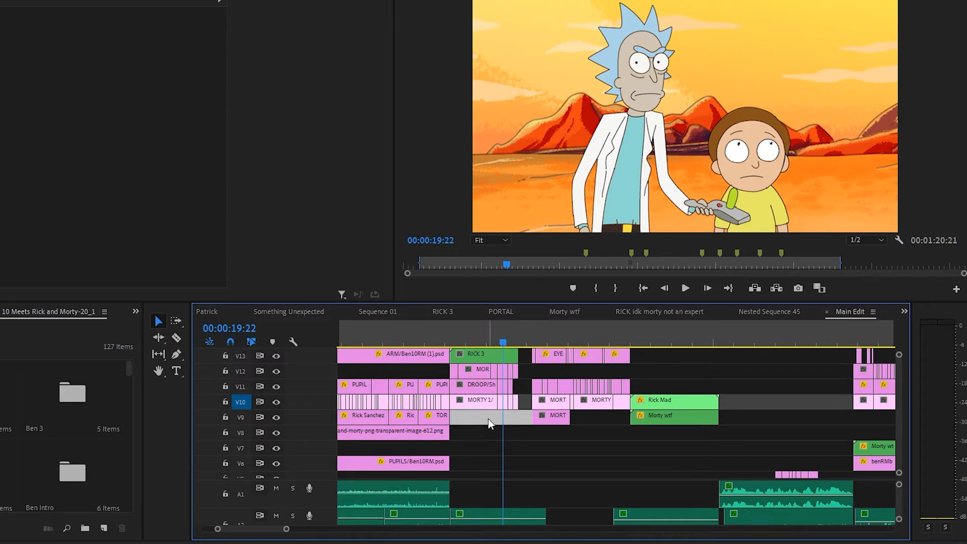
click(488, 419)
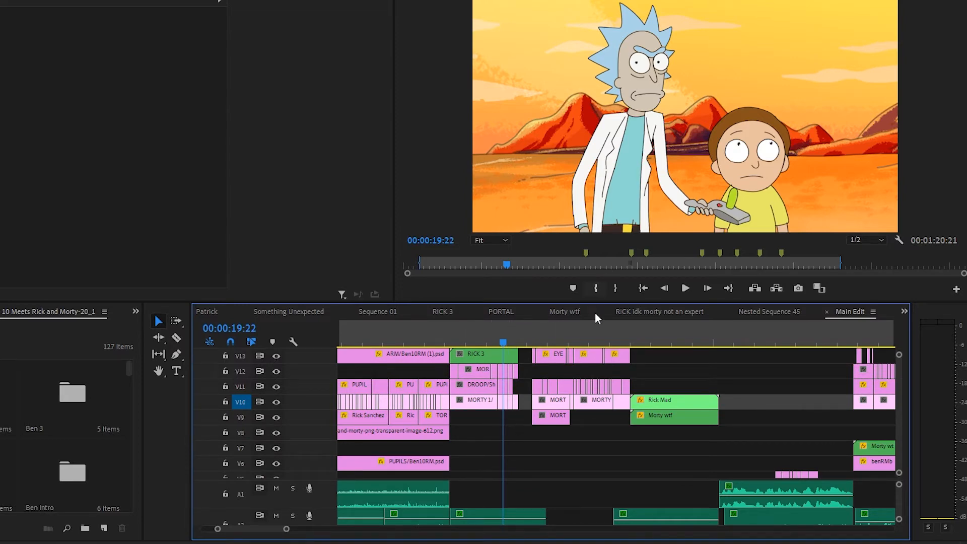
double_click(492, 354)
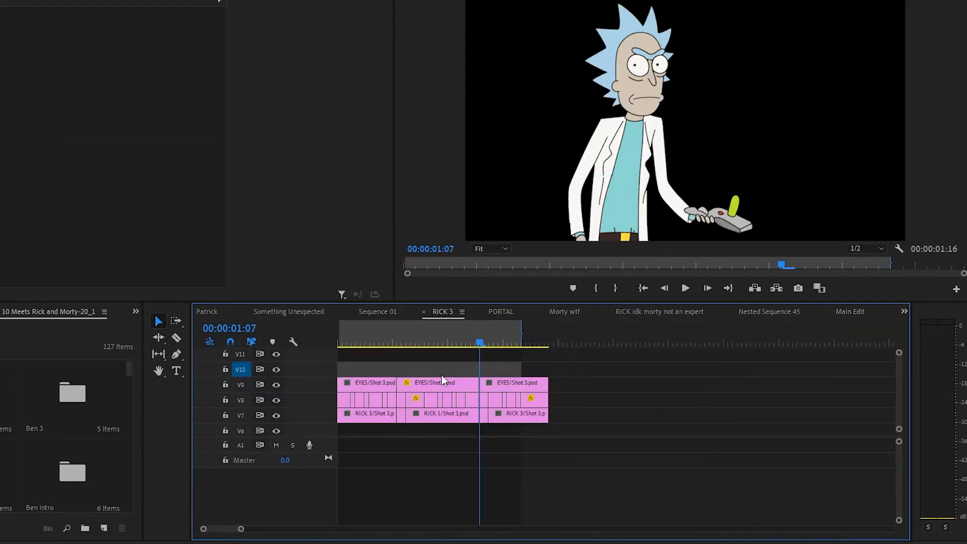
drag(363, 343, 510, 363)
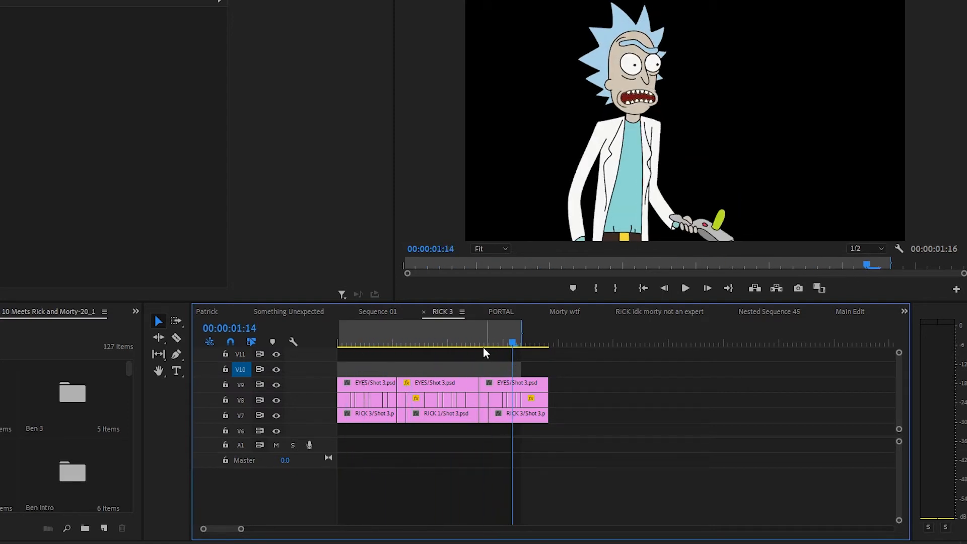
Return to the Main Edit sequence, scrub from 00:00:19:09 to about 00:00:24:05, and play the scene through to 00:00:32:21
click(851, 313)
click(480, 341)
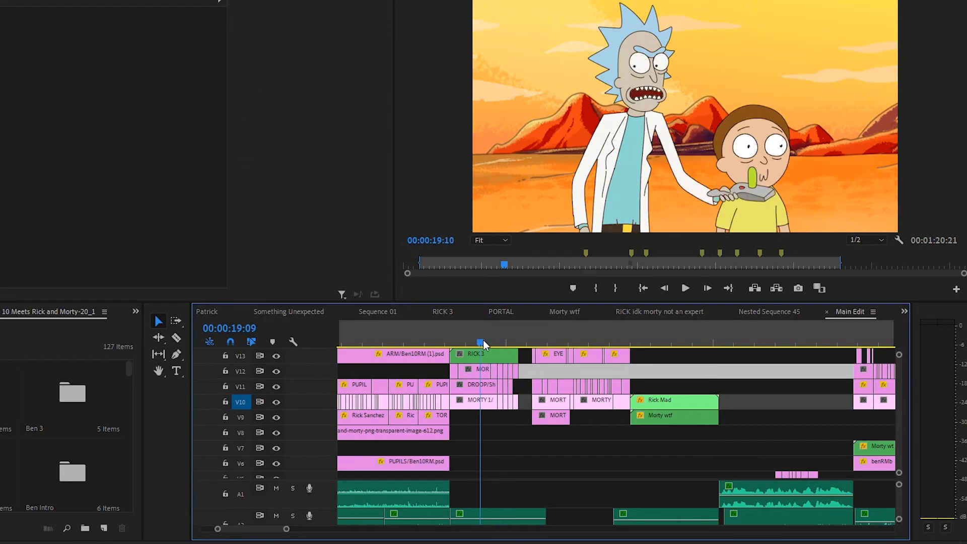
drag(522, 342, 756, 340)
drag(635, 333, 685, 340)
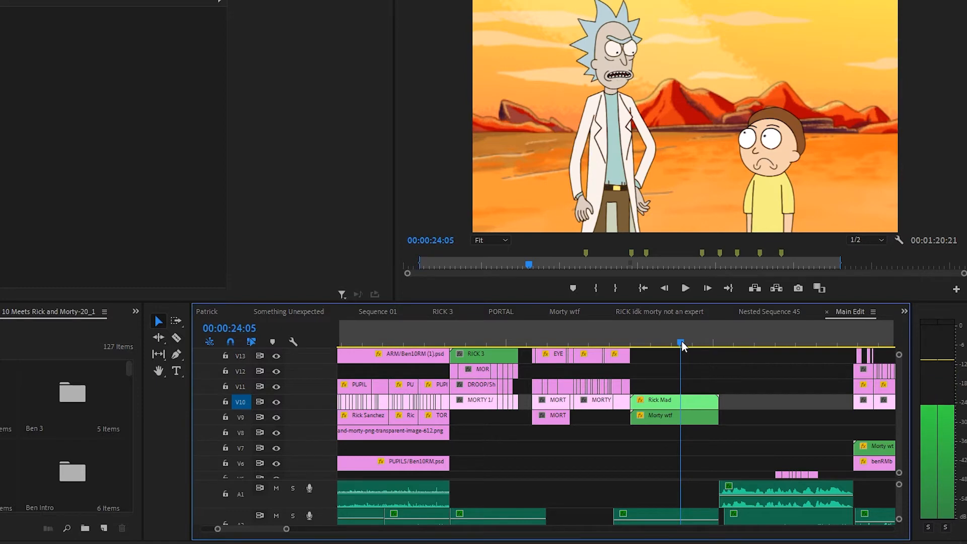
click(684, 289)
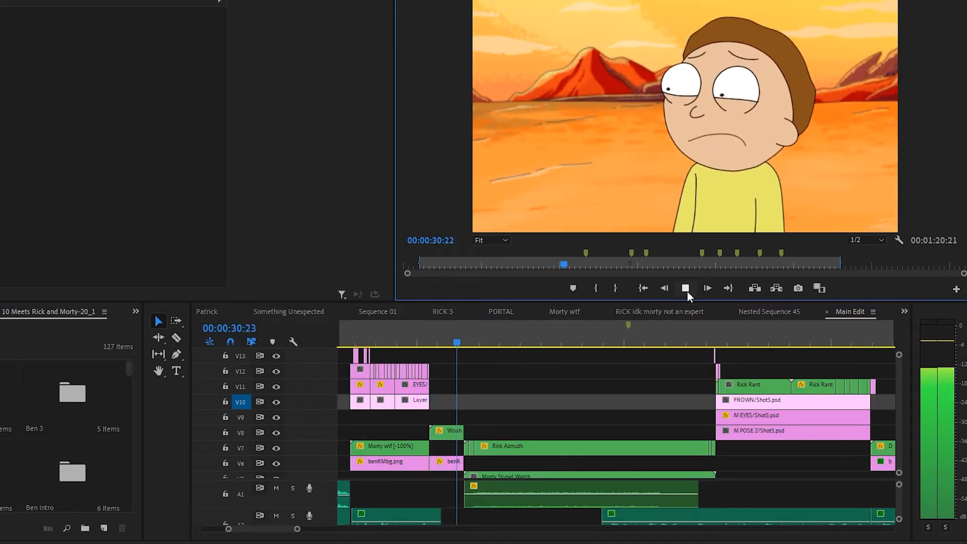
click(685, 290)
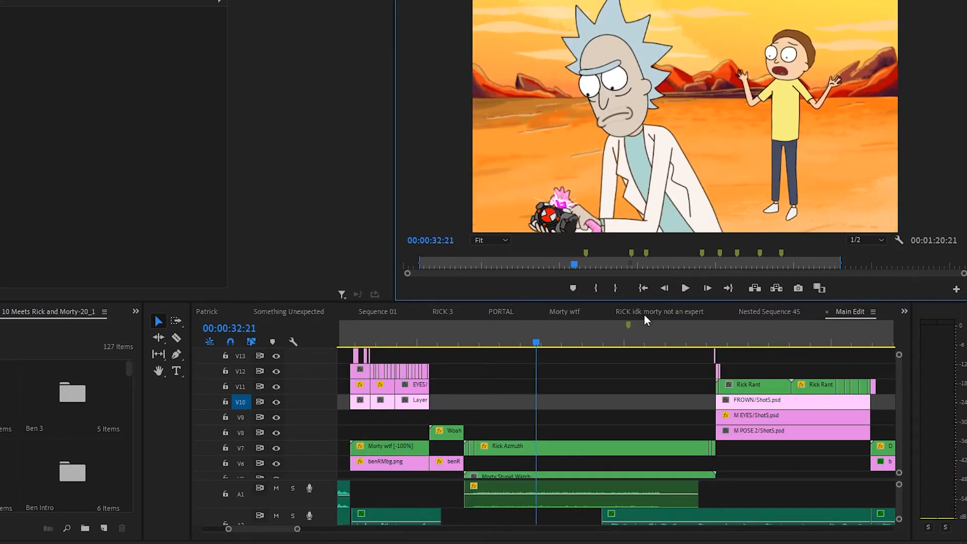
Inspect the Rick Azmuth clips on V7, including the short opening piece, and review Rick's movement between 00:00:31:04 and 00:00:31:19
drag(512, 342, 474, 345)
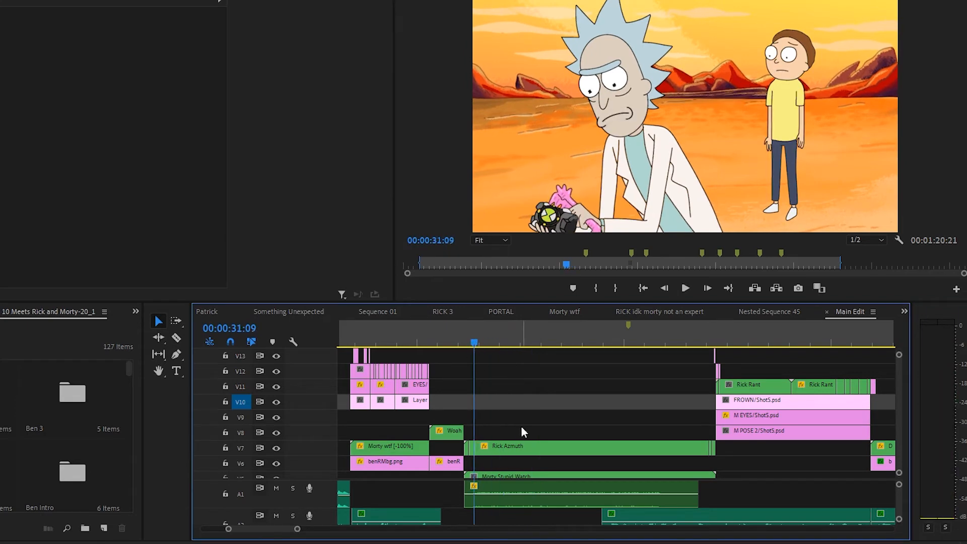
click(513, 446)
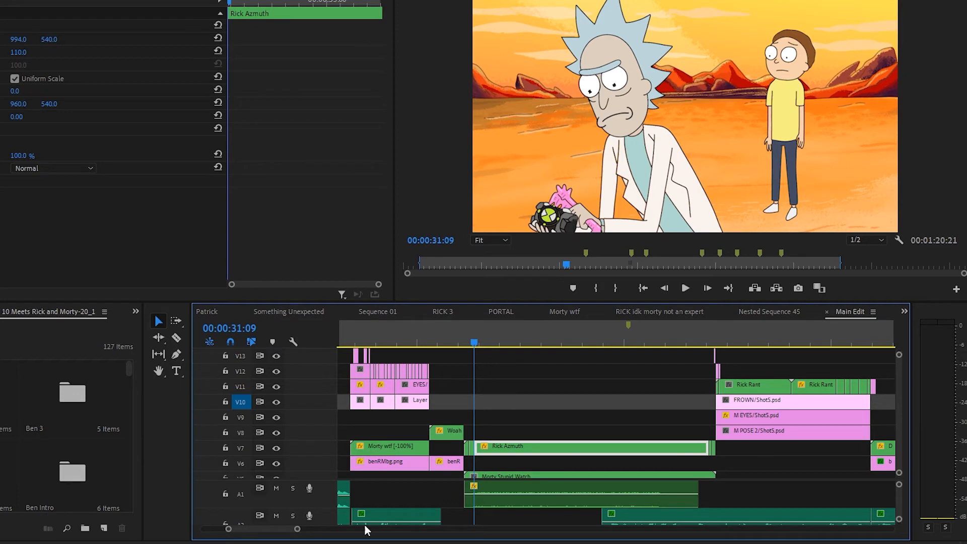
drag(298, 529, 254, 528)
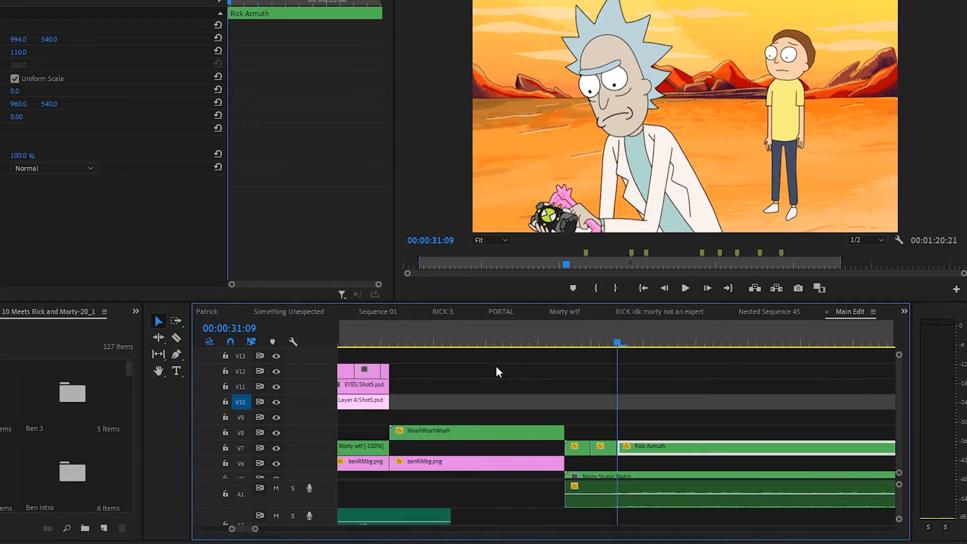
click(573, 342)
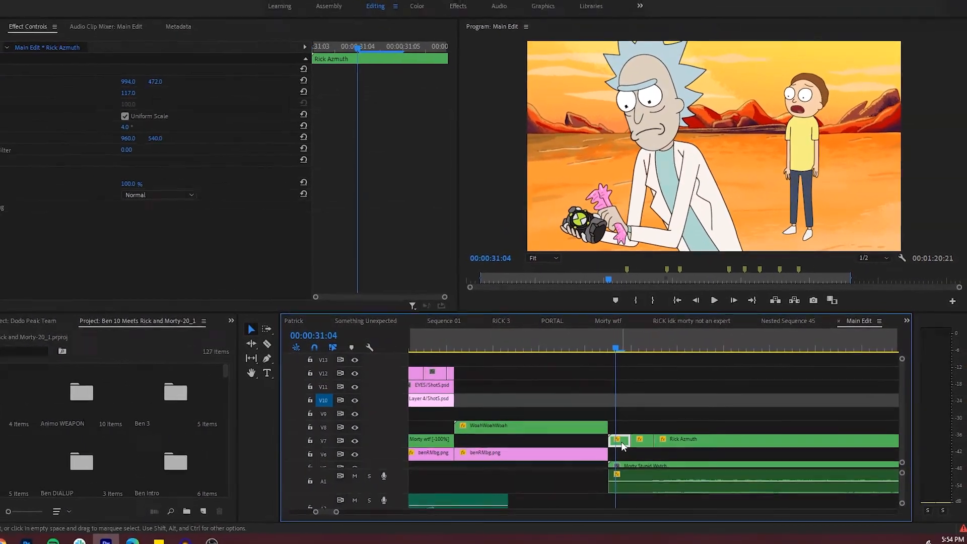
click(605, 442)
drag(633, 344, 607, 353)
click(727, 306)
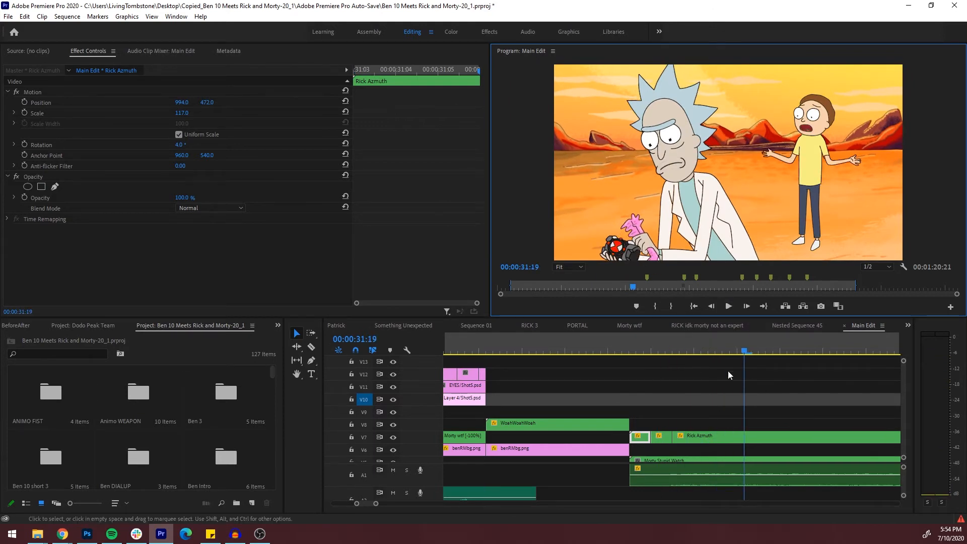
click(694, 351)
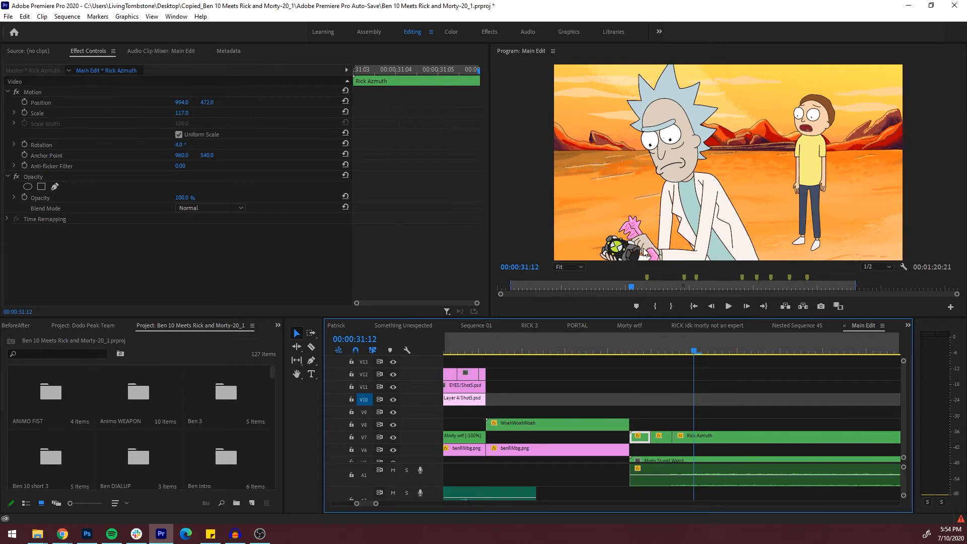
mouse_move(690, 351)
mouse_down()
mouse_move(654, 344)
mouse_move(686, 347)
mouse_up()
Open the nested Rick Azmuth sequence, scrub to 00:00:00:20, and examine the Photoshop layers stacked up to V14
click(701, 398)
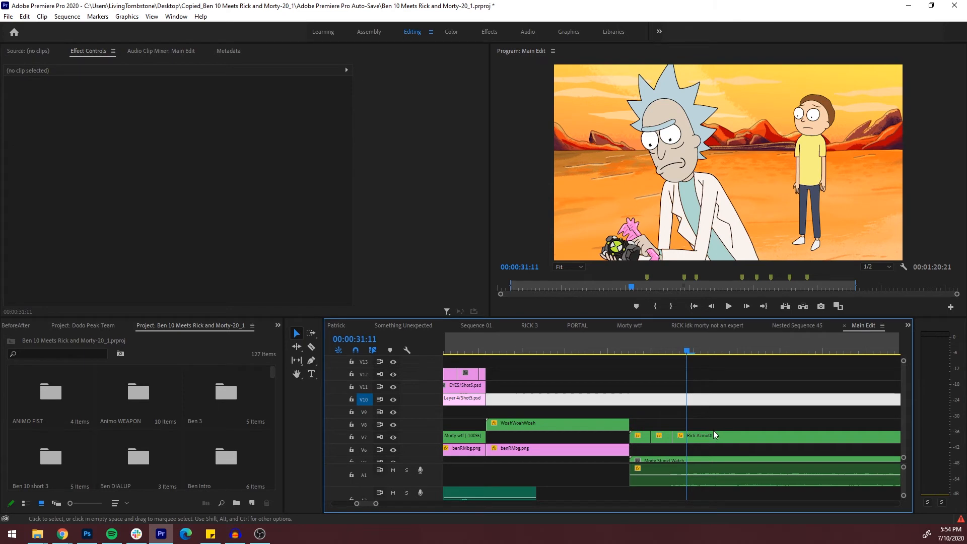
scroll(737, 393, down, 4)
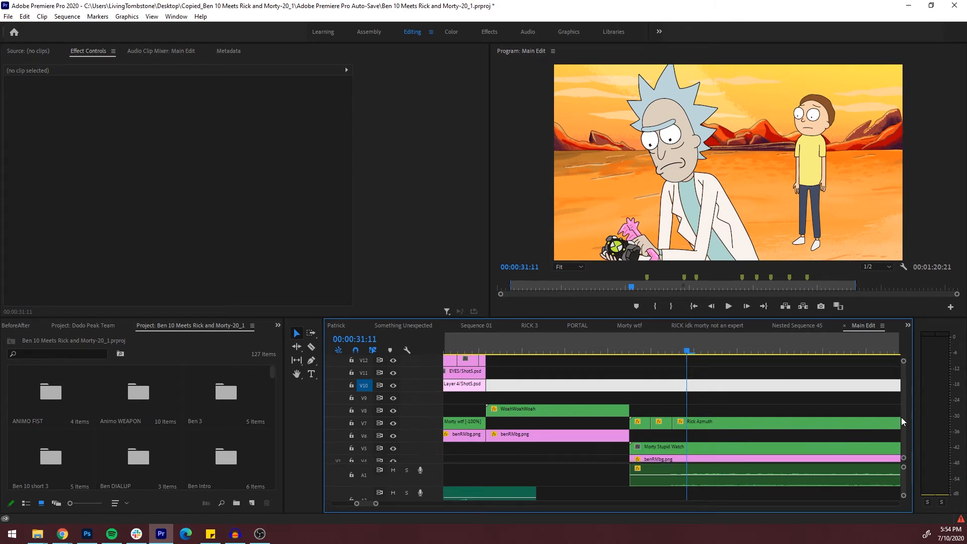
double_click(735, 383)
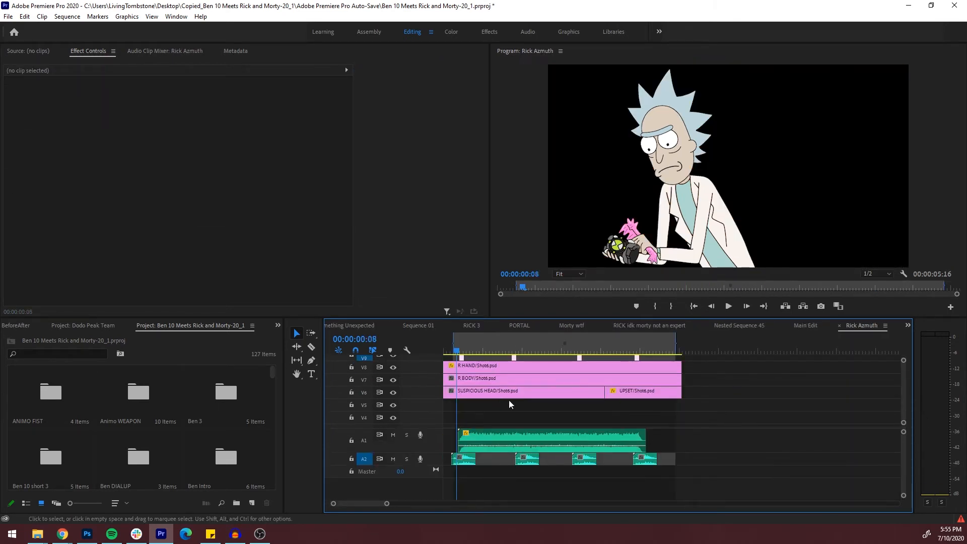
drag(457, 350, 475, 361)
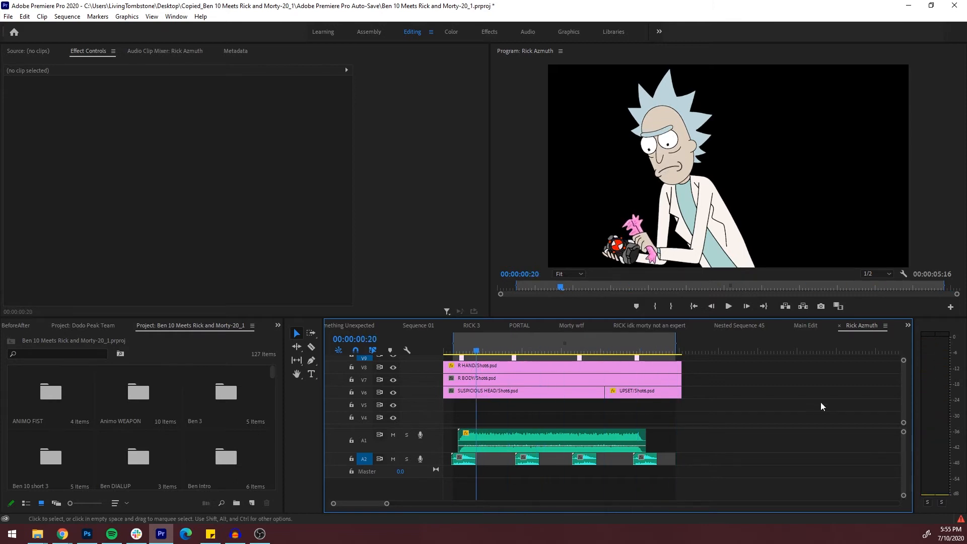
drag(903, 402, 902, 402)
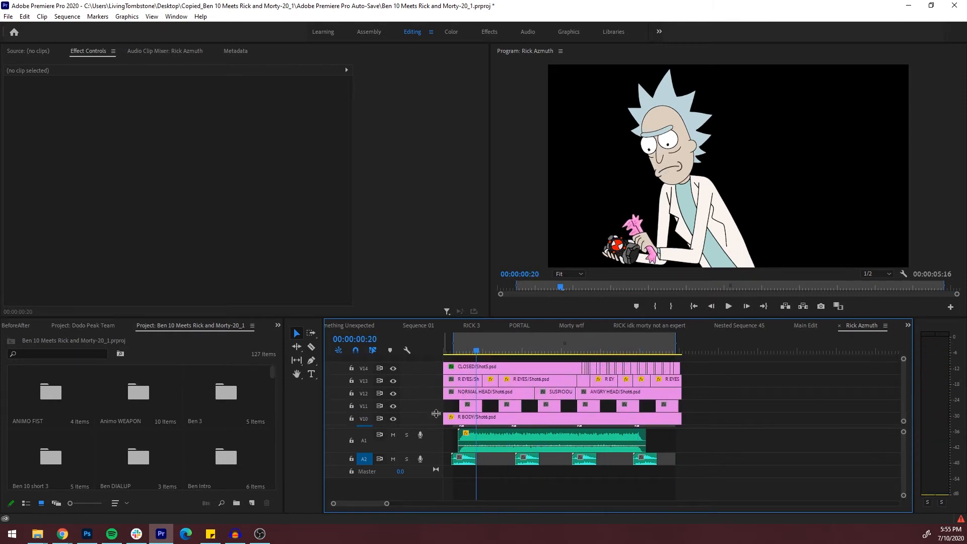
drag(435, 427, 433, 467)
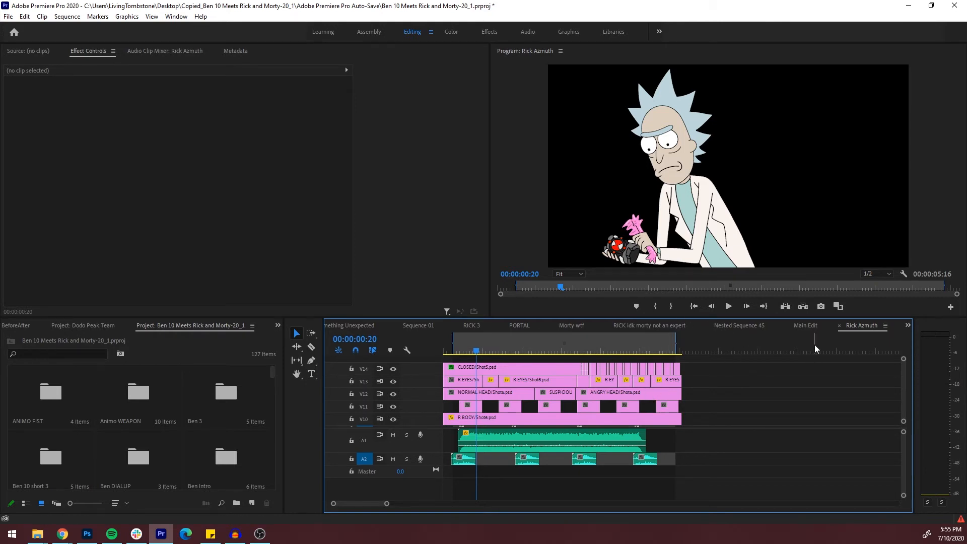
Return to the Main Edit sequence, scrub to Rick holding the watch at 00:00:43:06, and play through to 00:00:44:08
click(803, 326)
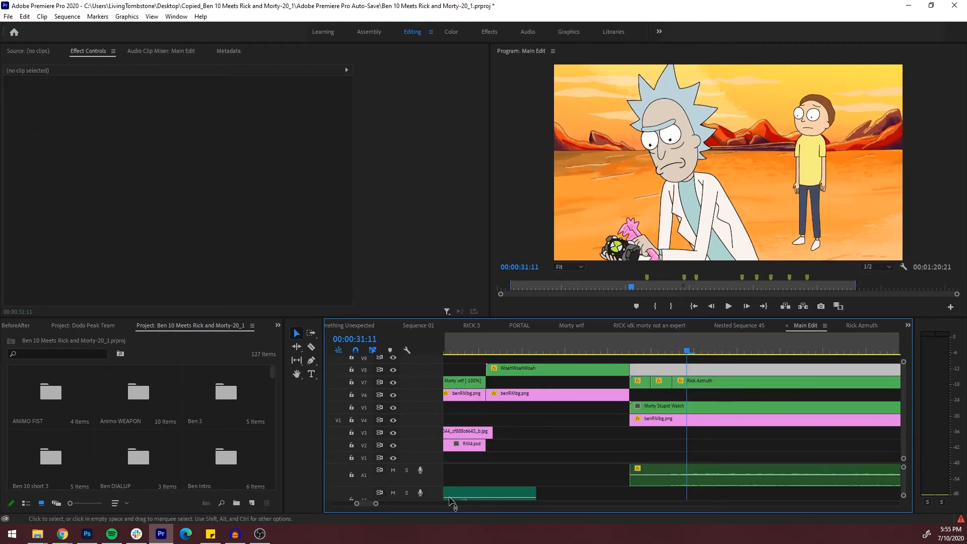
scroll(387, 505, down, 5)
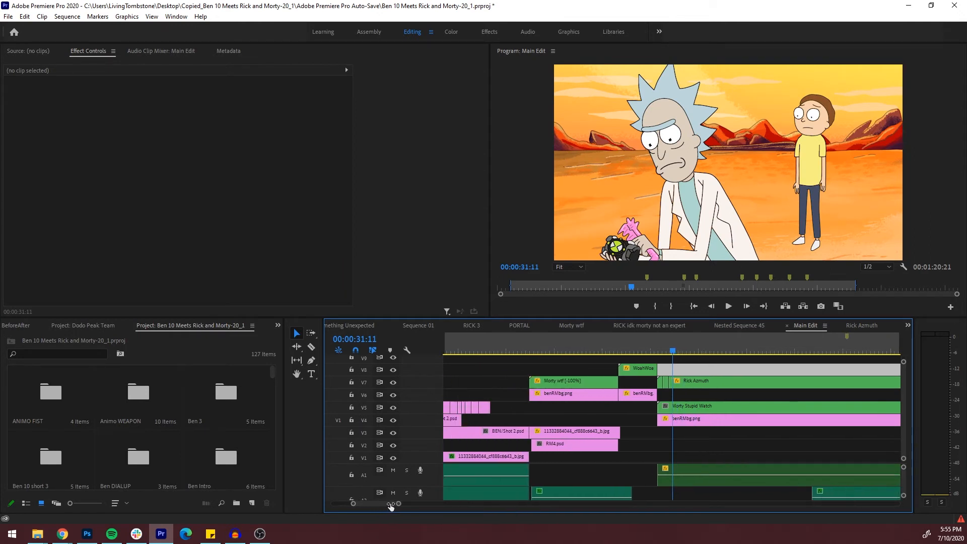
drag(401, 503, 403, 503)
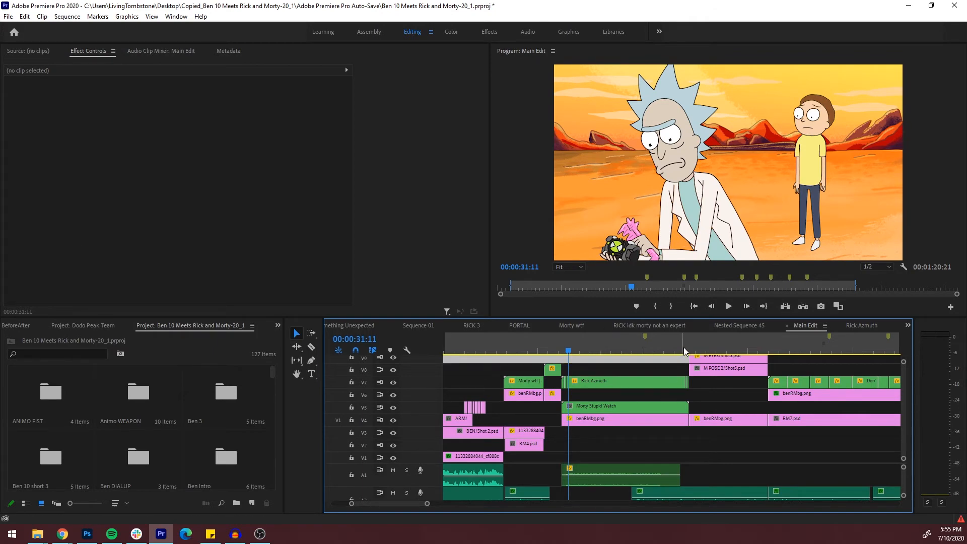
click(695, 352)
drag(698, 353, 815, 352)
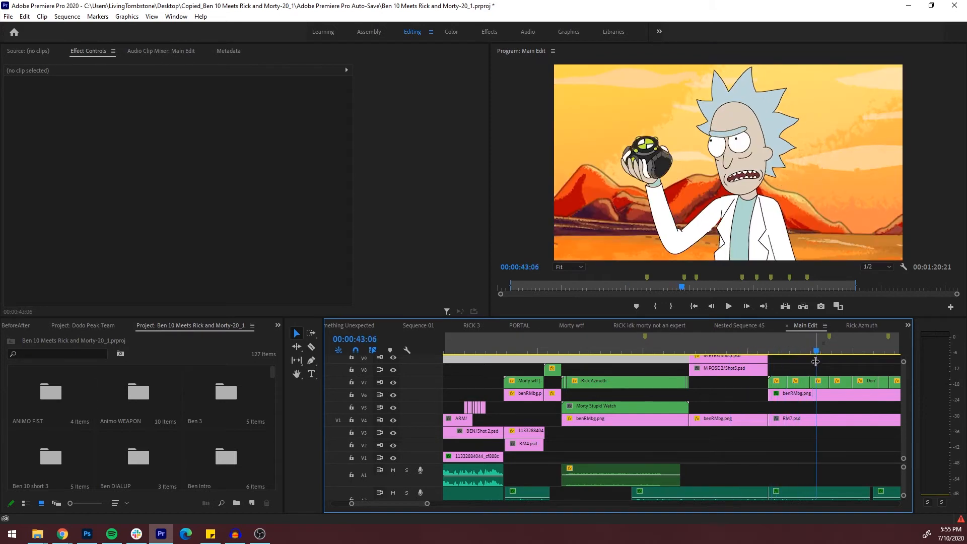
click(824, 369)
key(space)
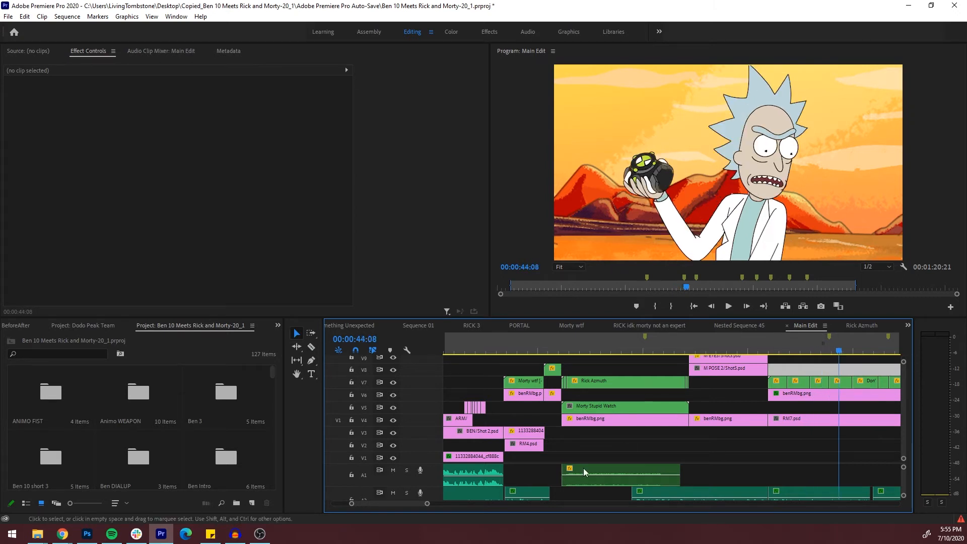
Scrub ahead to 00:00:53:15, move to the Stinkfly shot at 00:00:59:21, and view its clips more closely
drag(427, 504, 465, 504)
drag(574, 350, 662, 354)
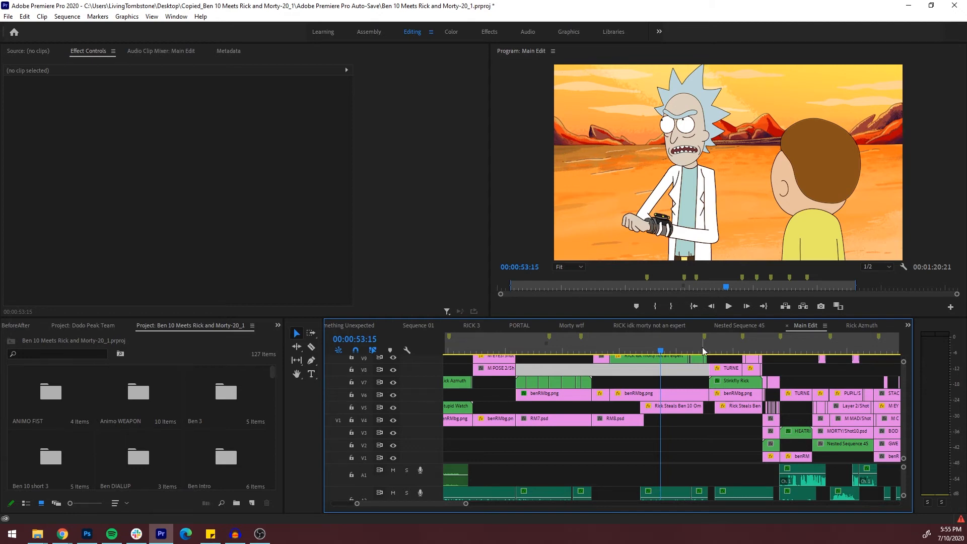
click(731, 352)
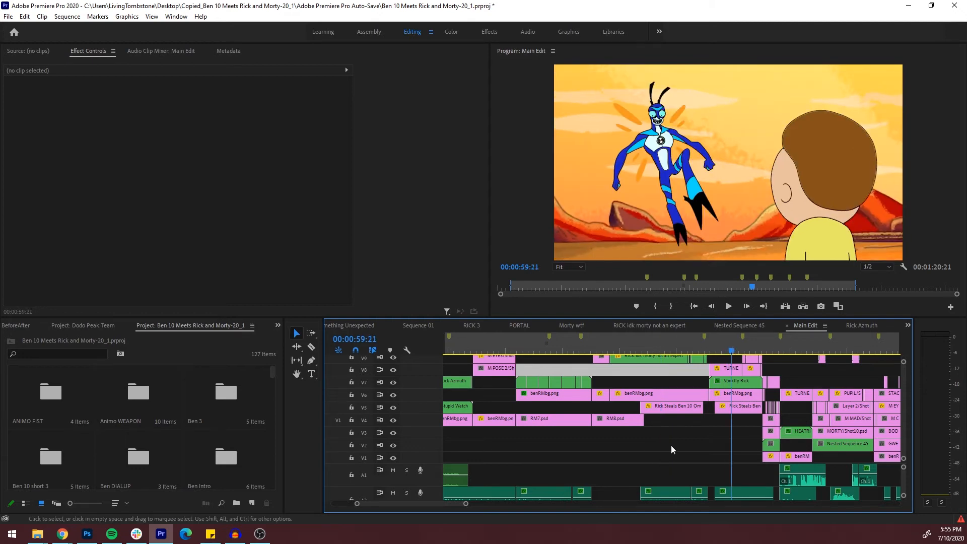
drag(466, 504, 439, 506)
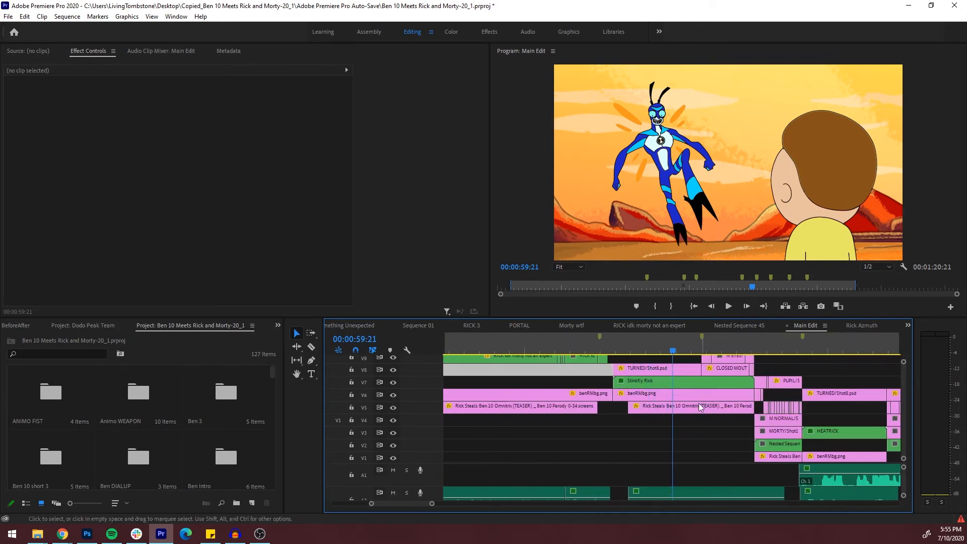
Open the nested Stinkfly Rick sequence and move to 00:00:00:18 to examine its layered Shot9.psd clips
double_click(646, 382)
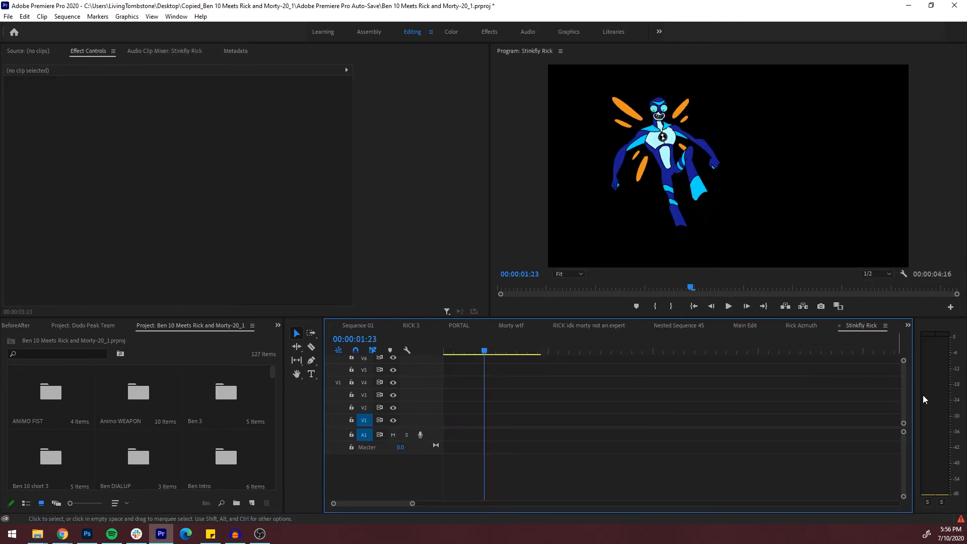
scroll(901, 408, up, 3)
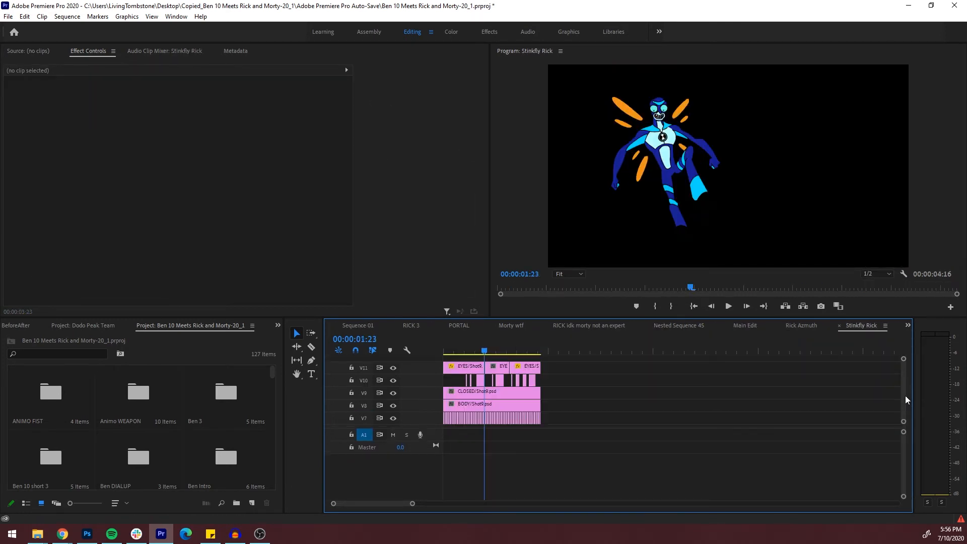
click(459, 352)
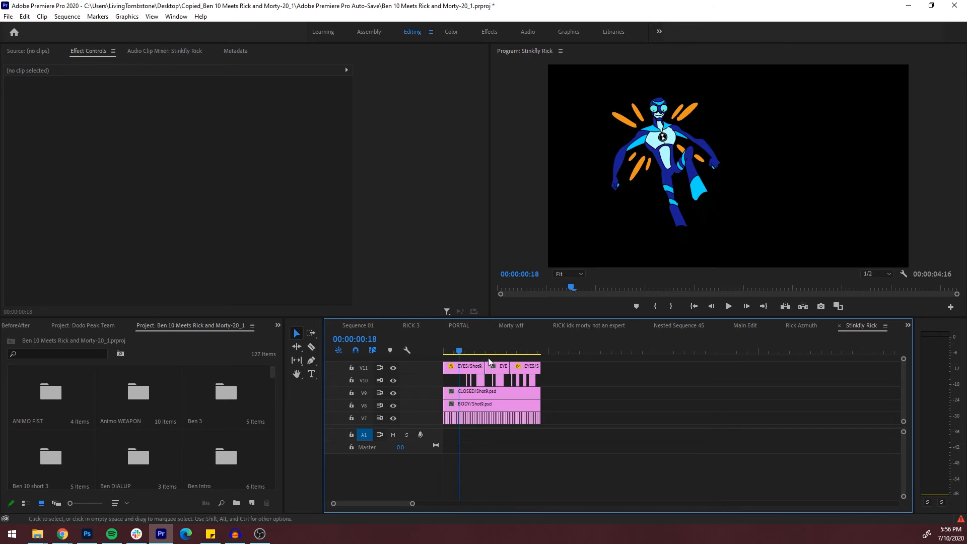
Return to the Main Edit sequence and scrub back to the green transformation flash at 00:00:58:07
click(742, 326)
click(685, 418)
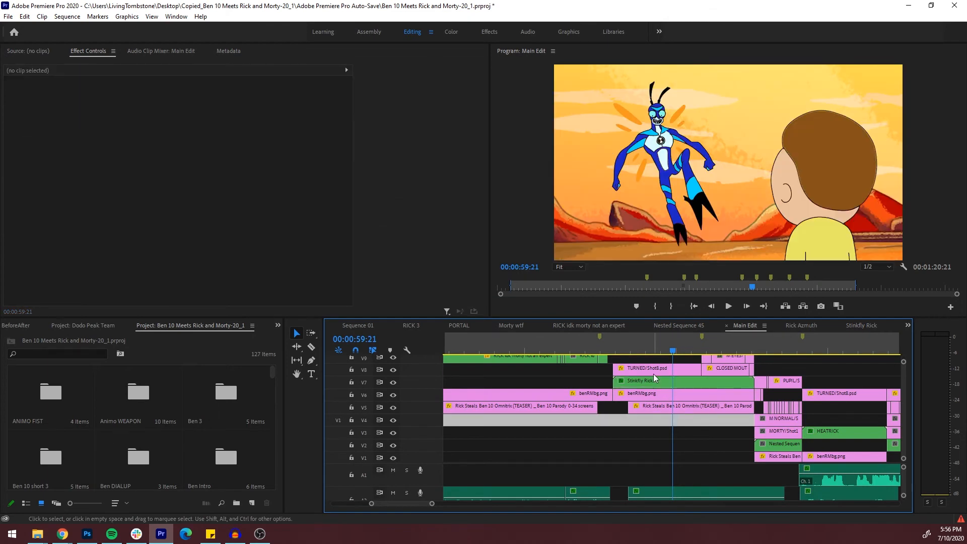
drag(660, 350, 626, 352)
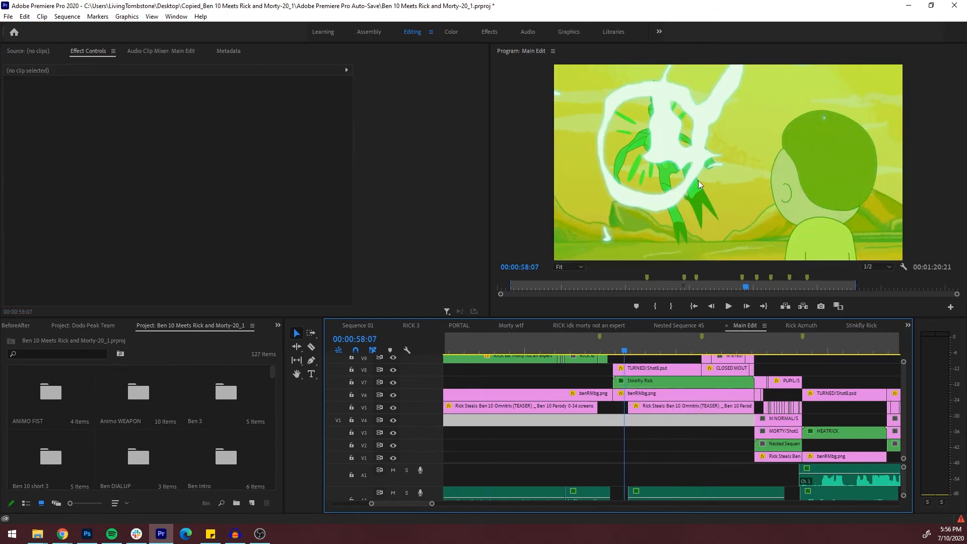
Play the Stinkfly transformation through to 00:01:00:15 and select the Stinkfly Rick clip on V7
click(728, 306)
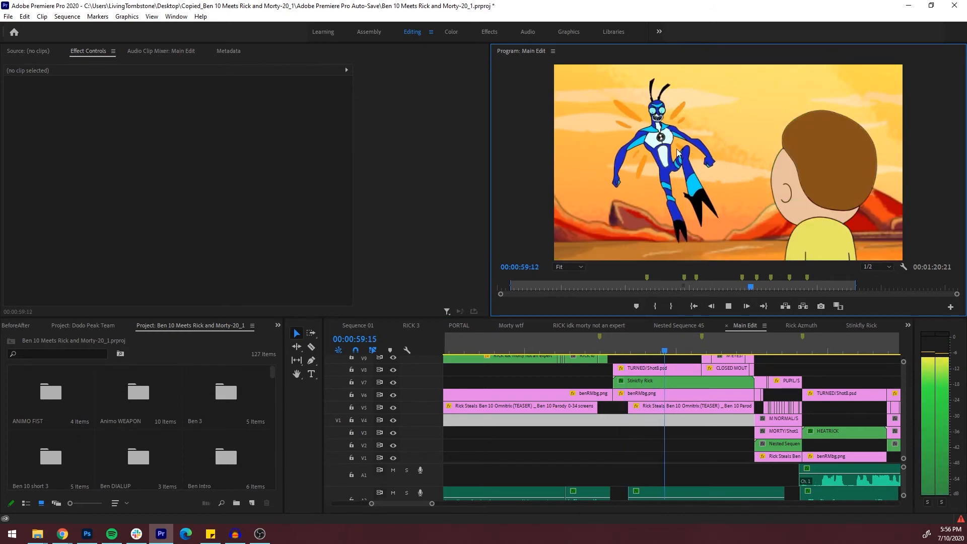
click(730, 306)
click(712, 382)
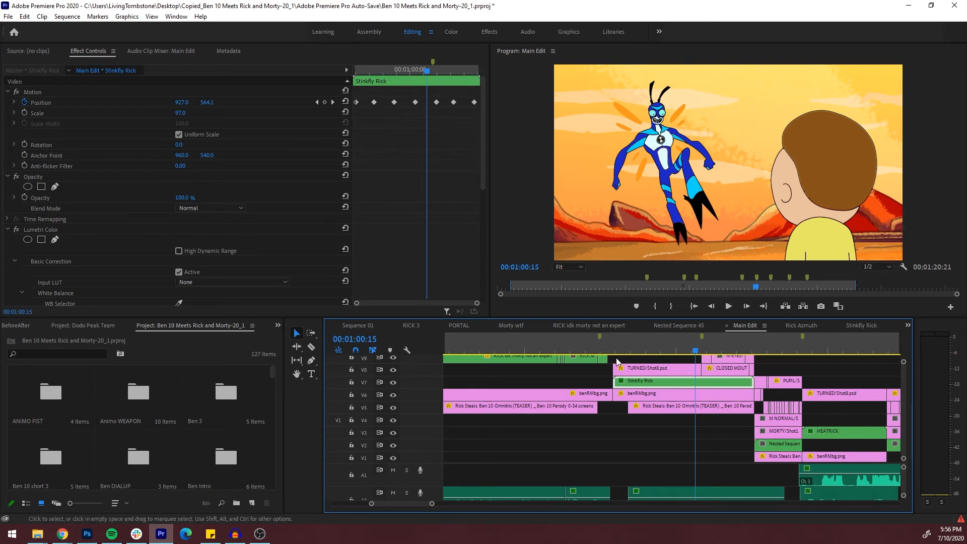
Open the nested Stinkfly Rick sequence, return to its start, and play it with its layered Shot9.psd clips in close view
double_click(654, 382)
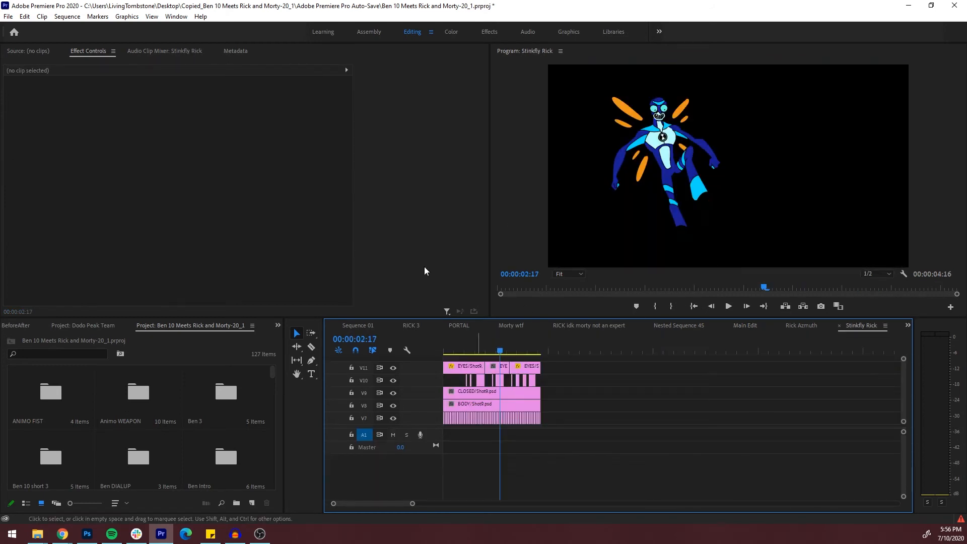
click(460, 351)
drag(461, 350, 349, 503)
click(478, 354)
drag(479, 355, 442, 362)
click(724, 310)
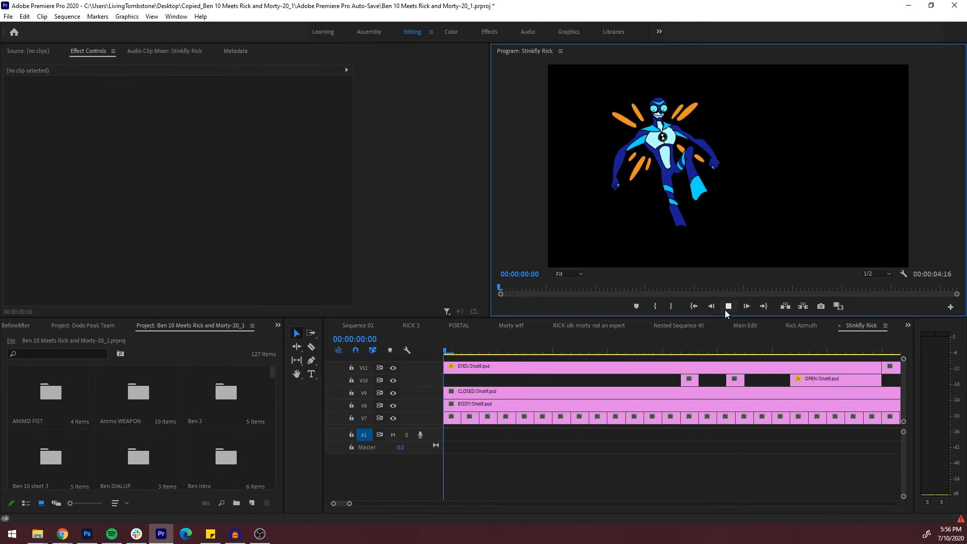
Scrub the Stinkfly Rick sequence to 00:00:02:18 to examine the OPEN mouth clips on track V10
drag(351, 505, 388, 503)
drag(492, 352, 546, 370)
click(394, 380)
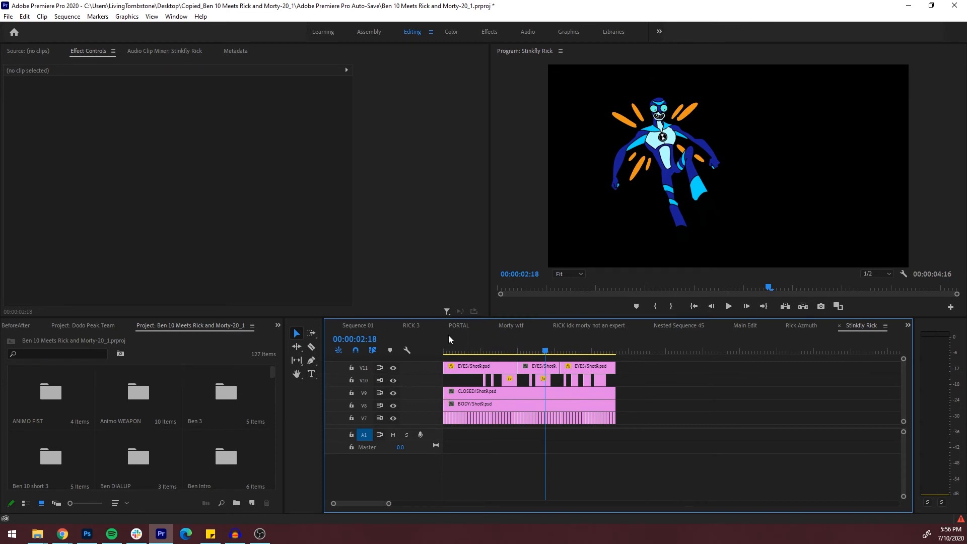
Return to the Main Edit sequence and examine Morty's Shot10.psd close-up layers, stopping at 00:01:02:16
click(741, 325)
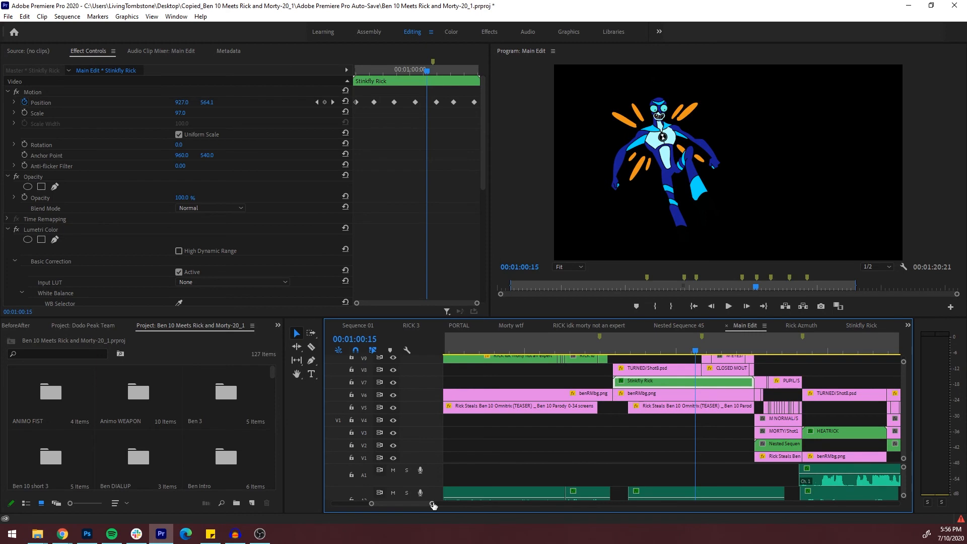
mouse_move(432, 505)
mouse_down()
mouse_move(461, 500)
mouse_move(470, 486)
mouse_move(458, 503)
mouse_move(434, 500)
mouse_up()
click(563, 340)
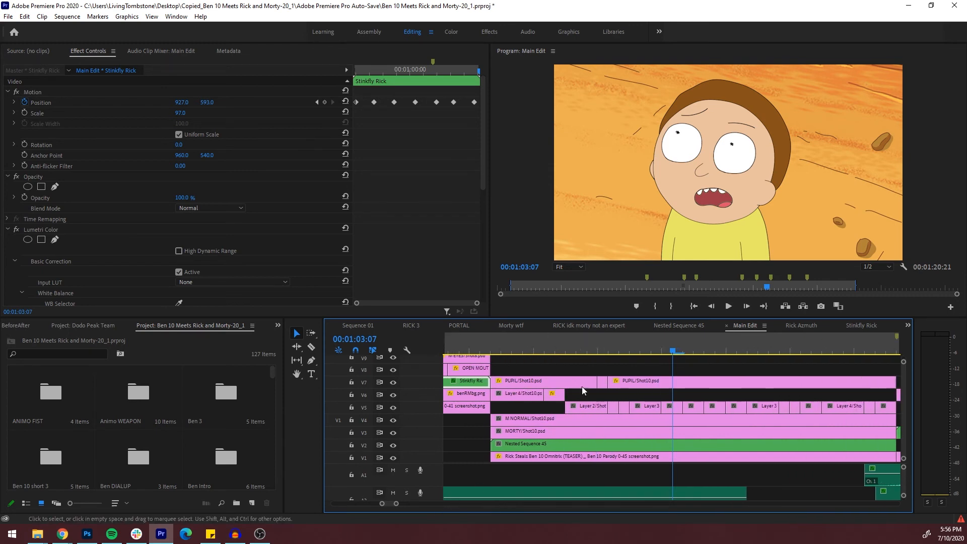
click(608, 347)
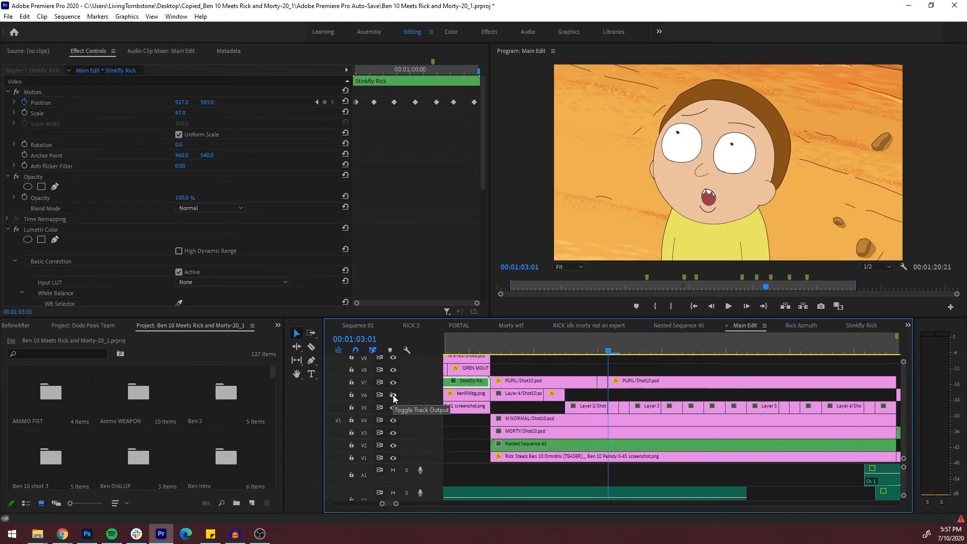
click(512, 351)
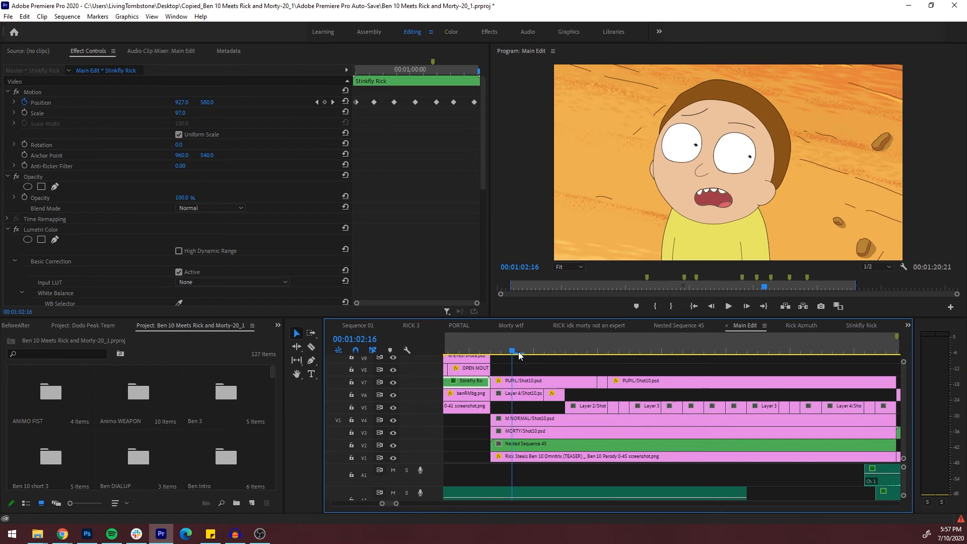
Toggle the V6 track output to compare Morty's mouth layers, move to 00:01:02:22, and turn the track back on
click(394, 394)
click(395, 394)
click(394, 394)
click(577, 345)
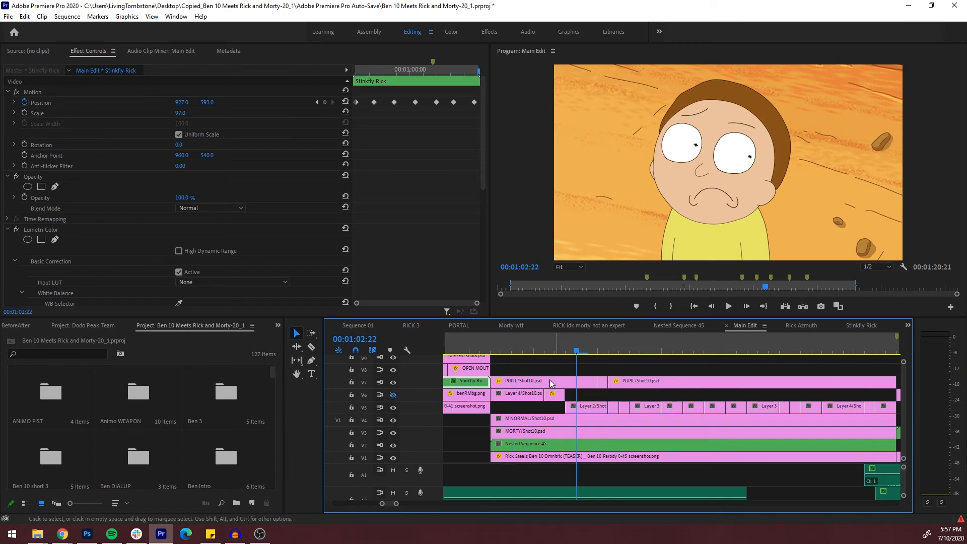
click(394, 395)
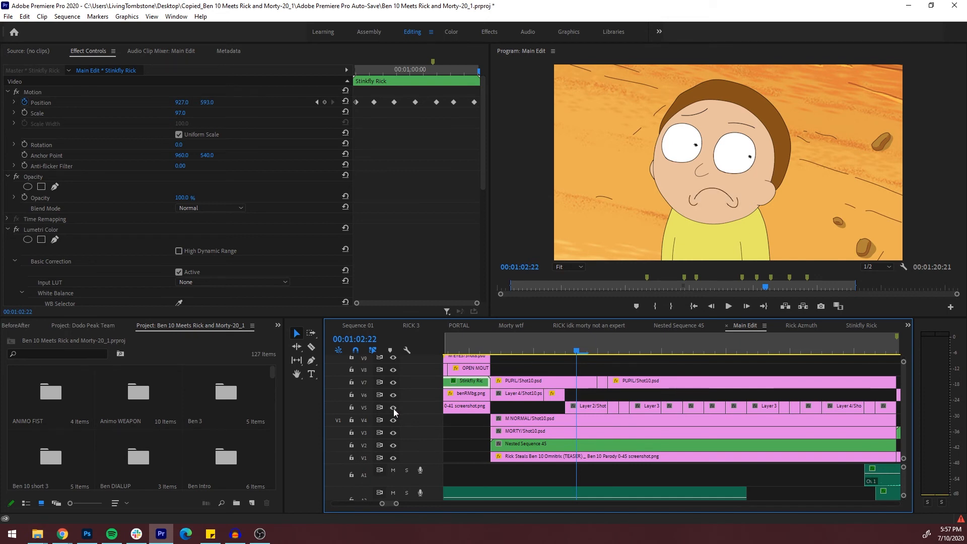
Play Morty's close-up through to 00:01:03:16 to check the mouth animation
mouse_move(591, 355)
mouse_down()
mouse_move(624, 352)
mouse_move(608, 355)
mouse_move(627, 366)
mouse_move(591, 358)
mouse_up()
click(728, 306)
click(728, 307)
Scrub the Main Edit from 00:00:59:04 through the Heatrick shot at 00:01:06:08 to the green flash at 00:01:10:18
drag(397, 504, 439, 504)
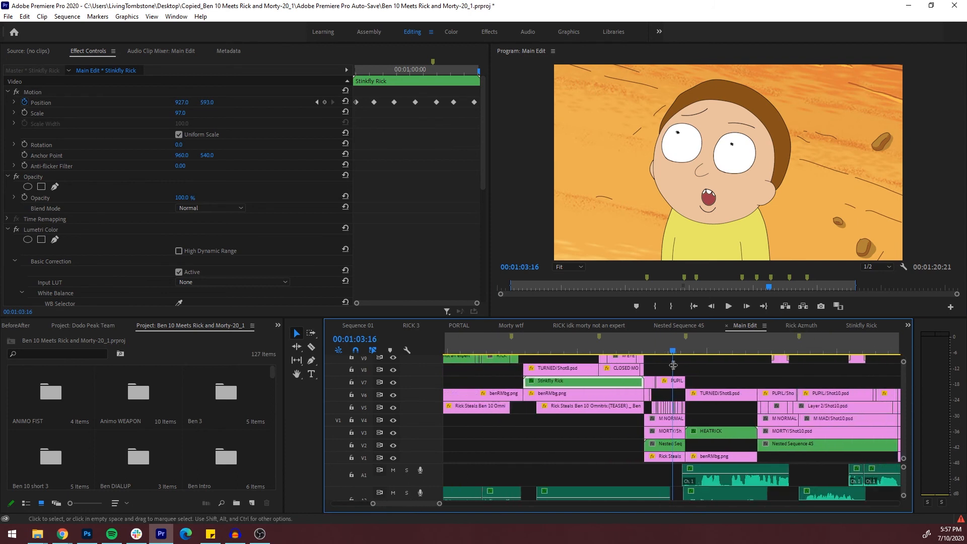
click(667, 358)
click(556, 349)
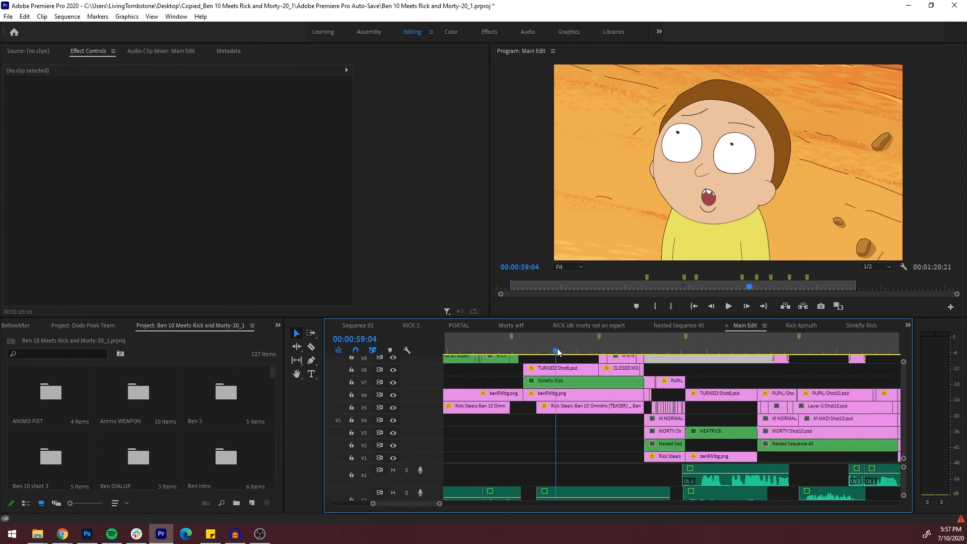
click(714, 349)
drag(716, 347, 742, 349)
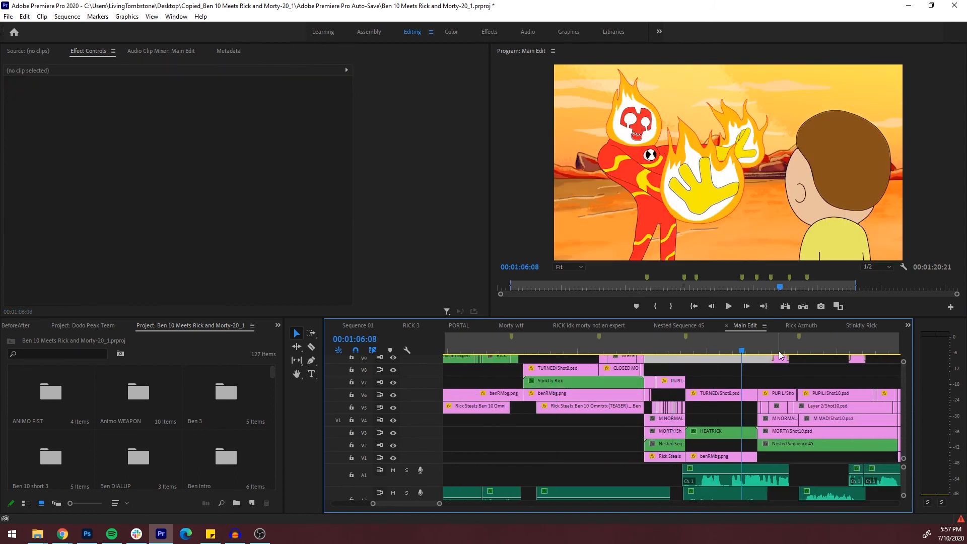
click(778, 353)
click(855, 349)
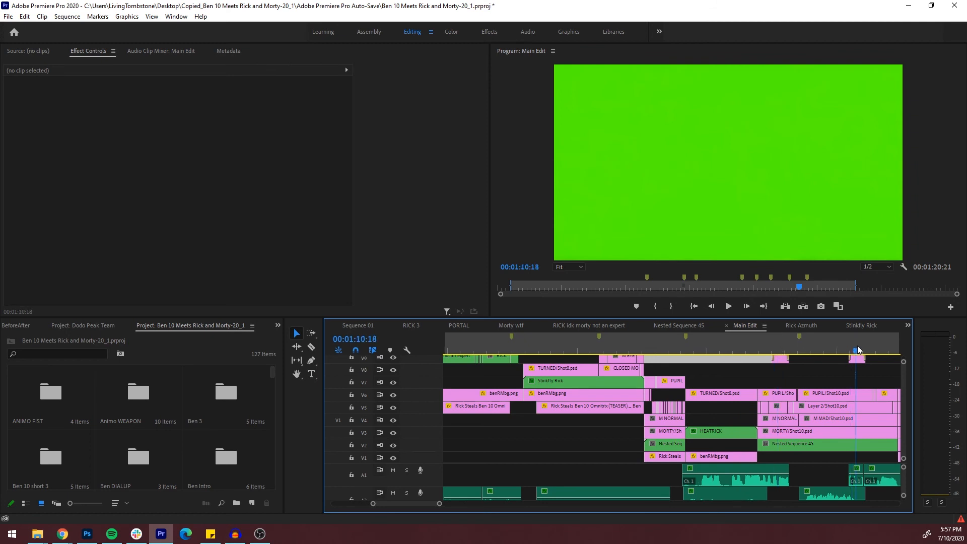
Scrub through the final group shot from 00:01:18:22 to Rick standing beside Morty at 00:01:21:17
drag(439, 502, 491, 502)
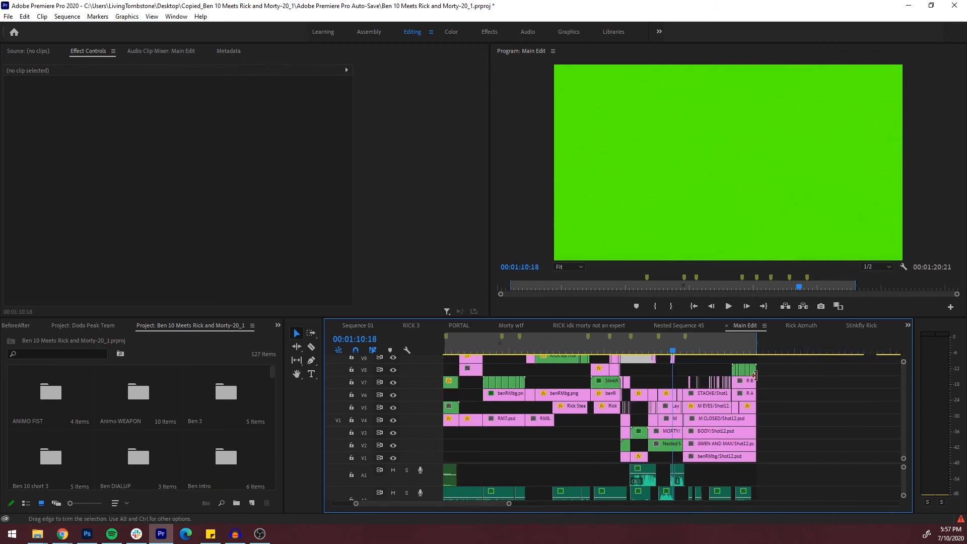
click(733, 349)
click(725, 352)
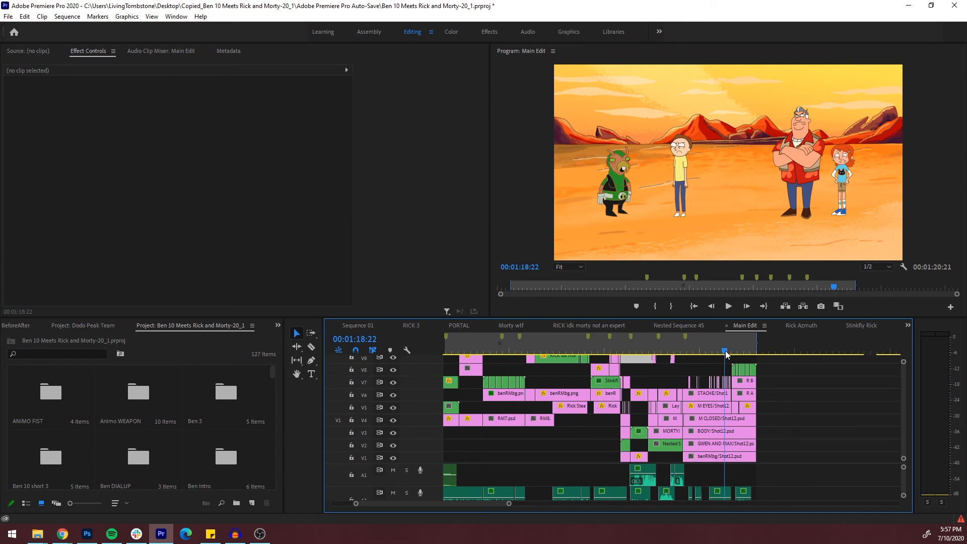
click(736, 351)
click(742, 351)
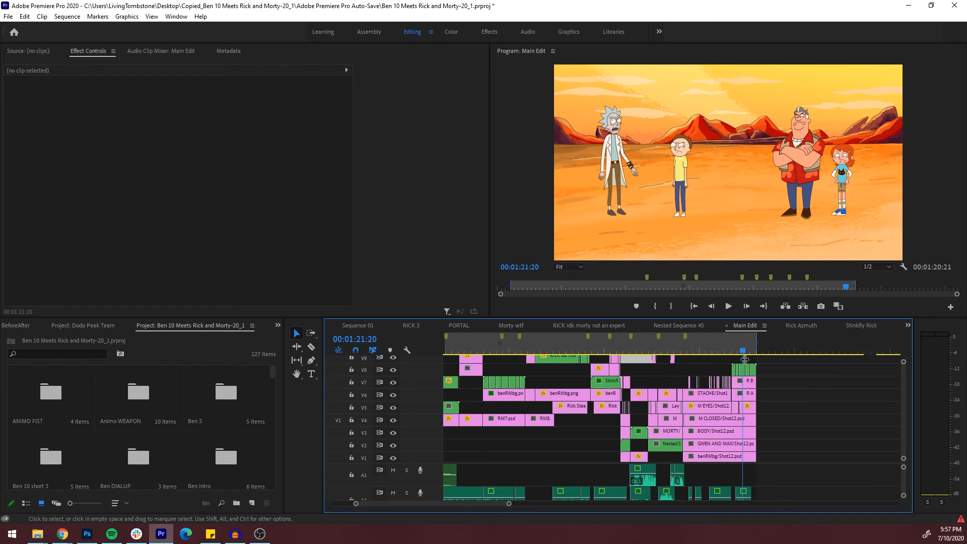
Scrub back to Rick holding the watch at 00:00:46:06, and on to the Ben, Rick and Morty shot at 00:00:16:10
click(633, 347)
click(562, 349)
drag(562, 349, 517, 347)
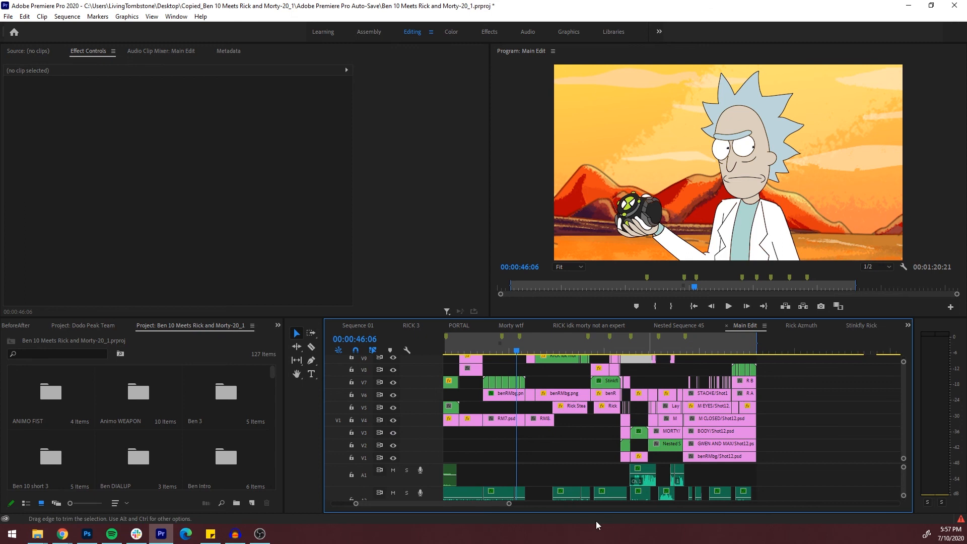
drag(509, 504, 529, 504)
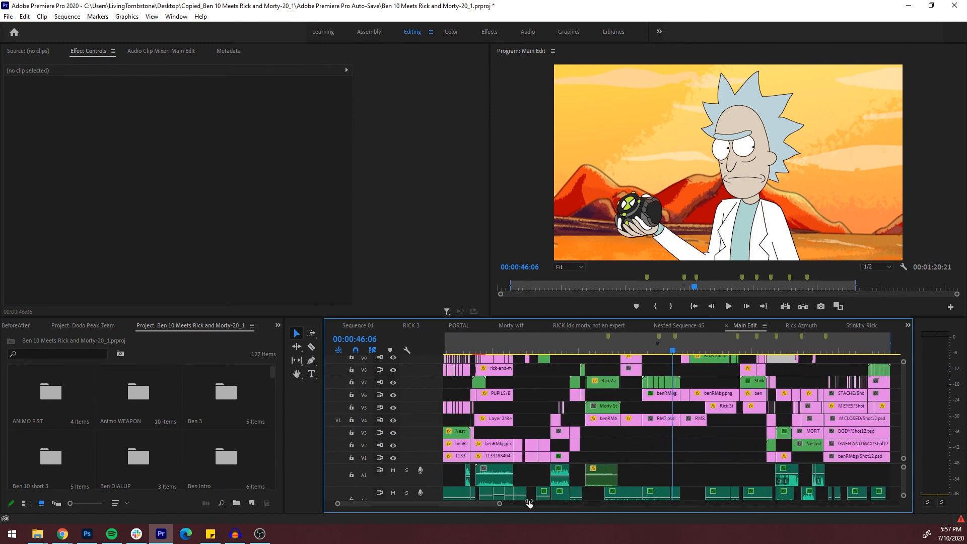
click(485, 346)
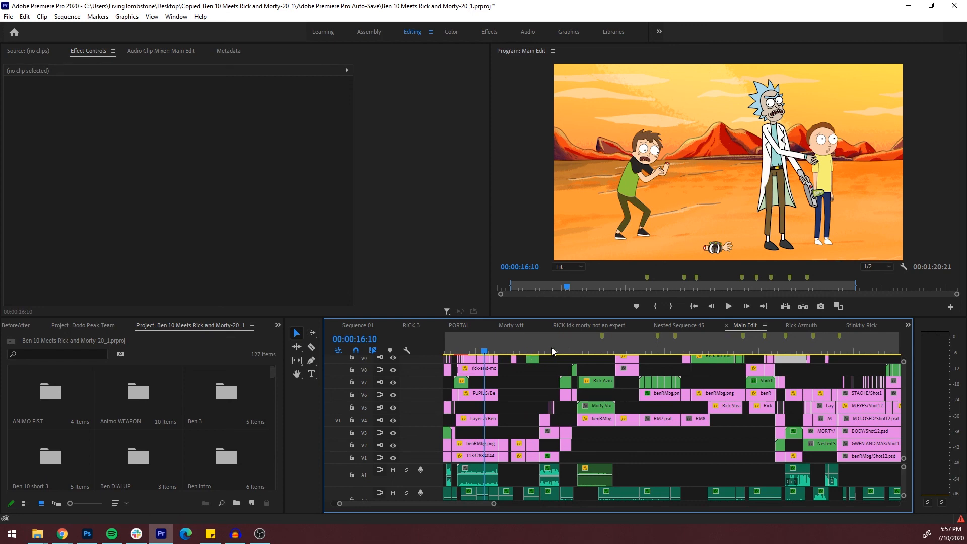
Scrub ahead to Rick and Morty at 00:00:29:18, view the surrounding clips more closely, and switch to another open application
drag(494, 503, 569, 500)
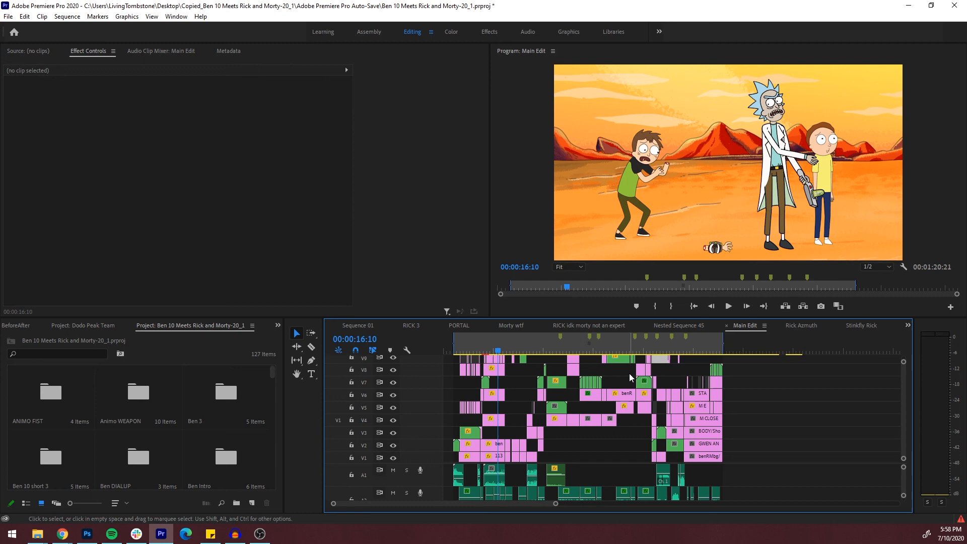
click(514, 351)
drag(521, 351, 546, 351)
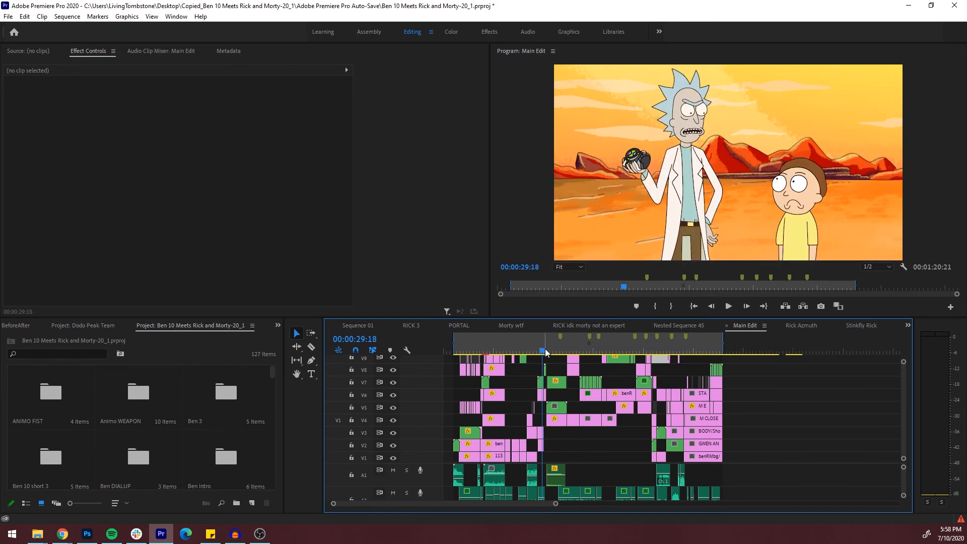
drag(556, 503, 465, 503)
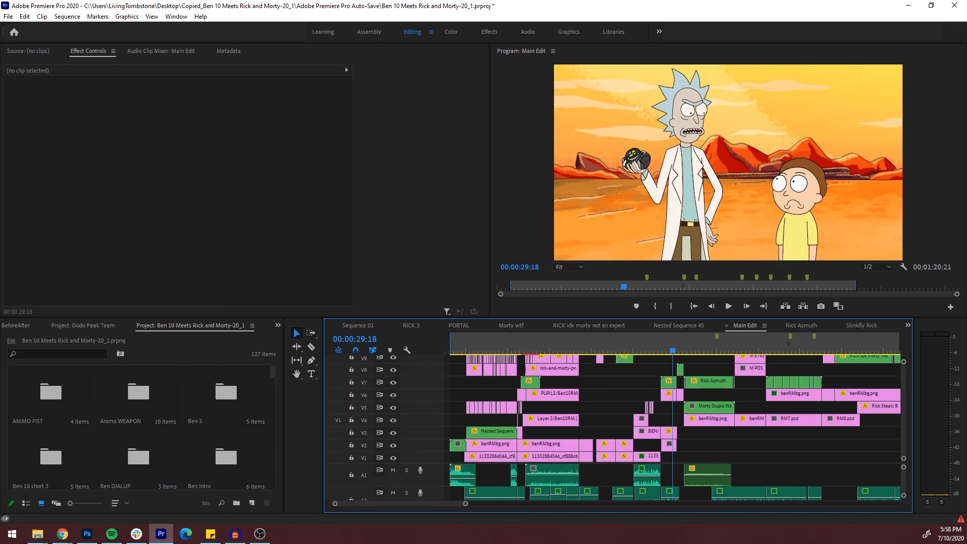
key(alt+Tab)
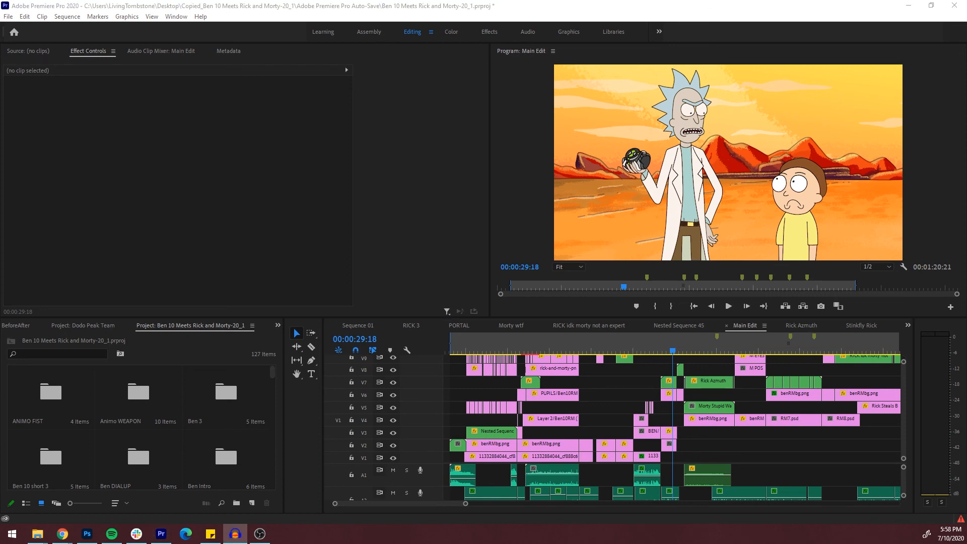